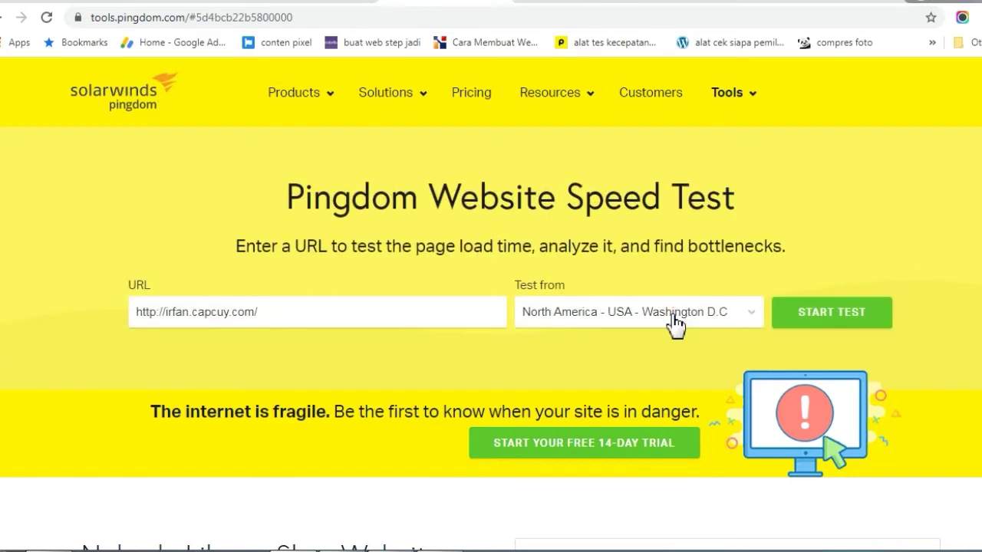
scroll(657, 360, "down", 3)
scroll(657, 359, "down", 2)
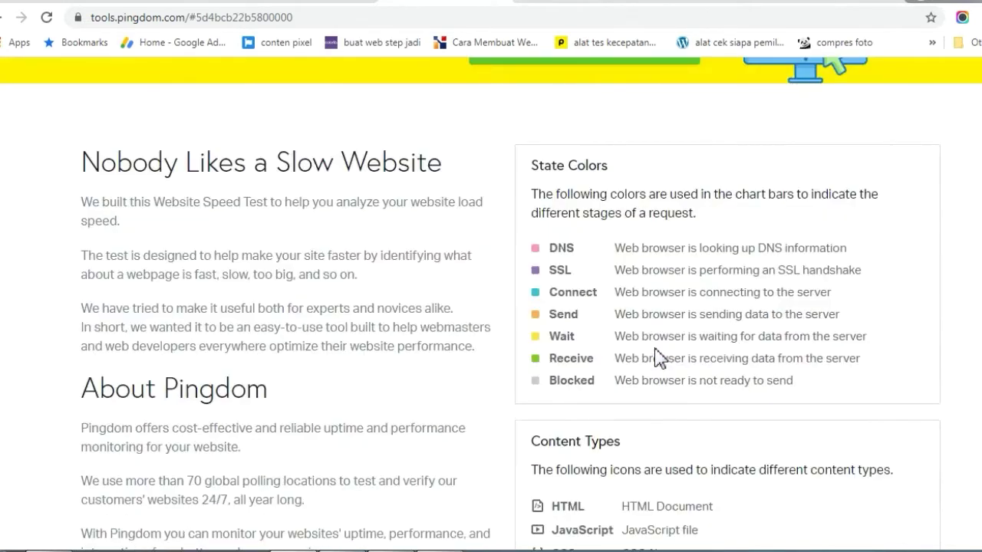
scroll(658, 358, "up", 3)
scroll(657, 354, "up", 2)
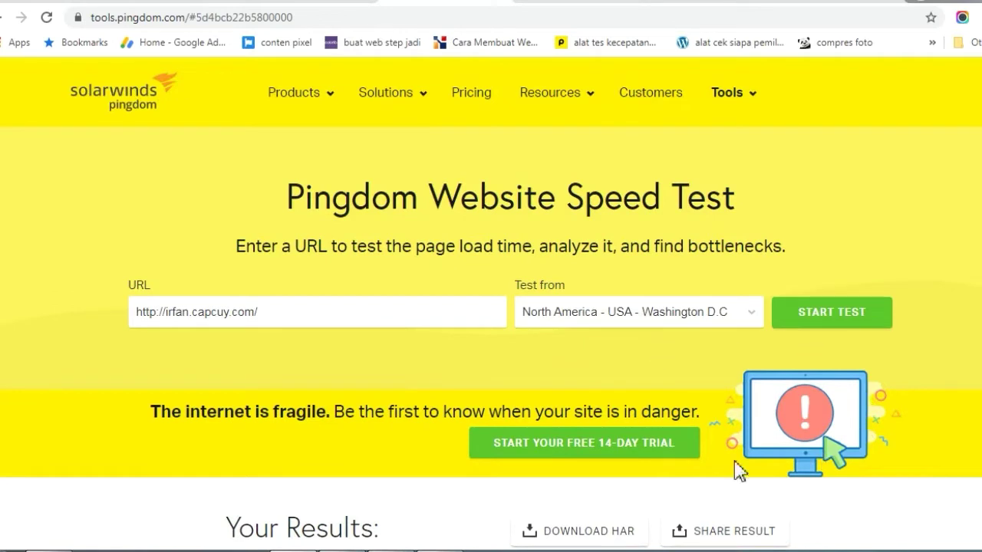
Step: Review the speed test result summary, covering performance grade, page size, load time and requests
scroll(668, 422, "down", 9)
scroll(668, 417, "up", 5)
scroll(793, 390, "up", 2)
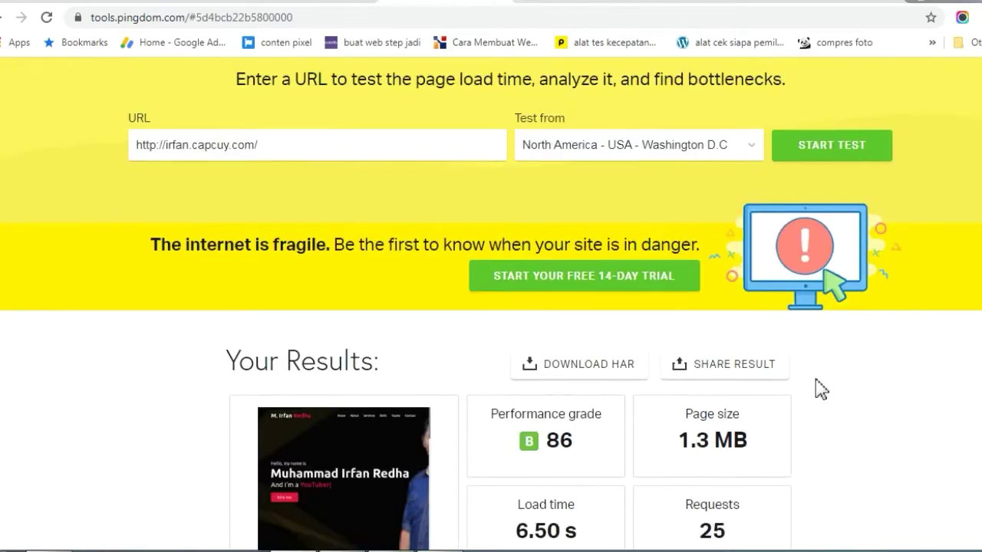
scroll(815, 389, "down", 2)
scroll(821, 389, "down", 1)
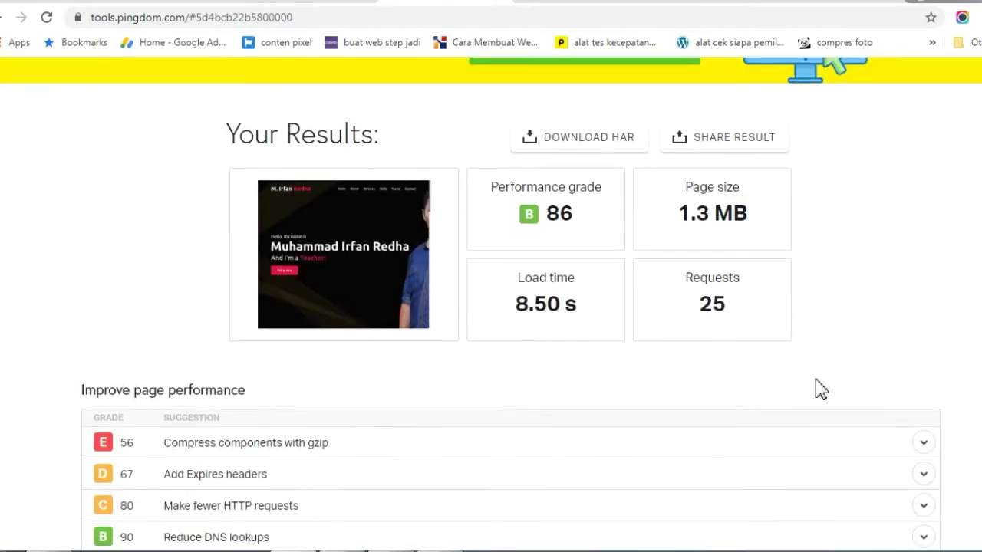
scroll(820, 389, "up", 5)
scroll(817, 389, "down", 4)
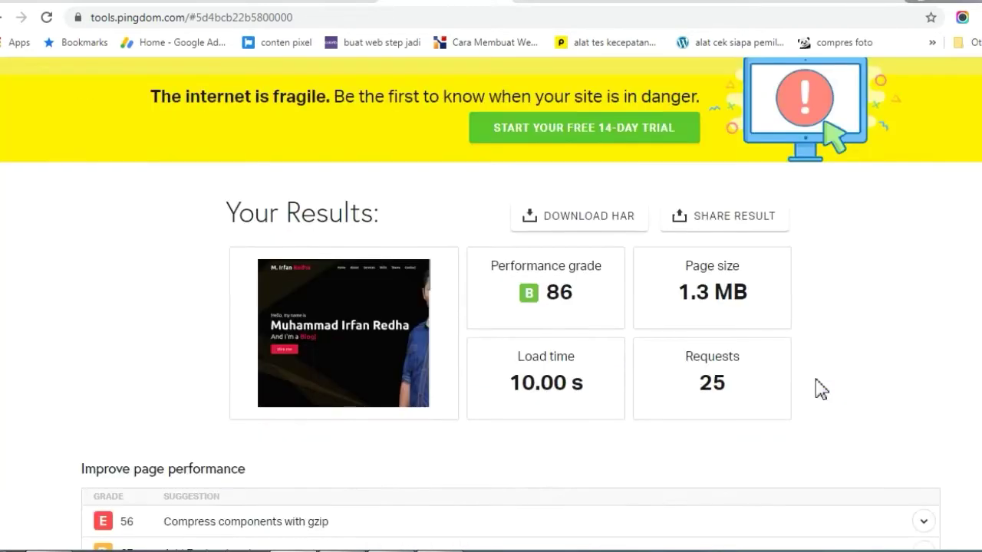
scroll(821, 390, "down", 3)
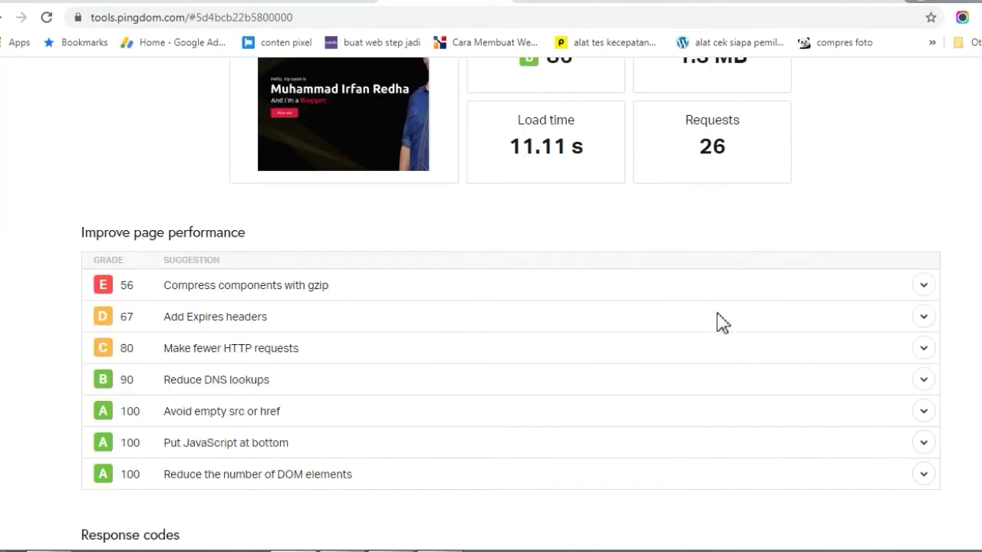
scroll(717, 322, "up", 1)
scroll(806, 299, "up", 1)
scroll(806, 299, "up", 1)
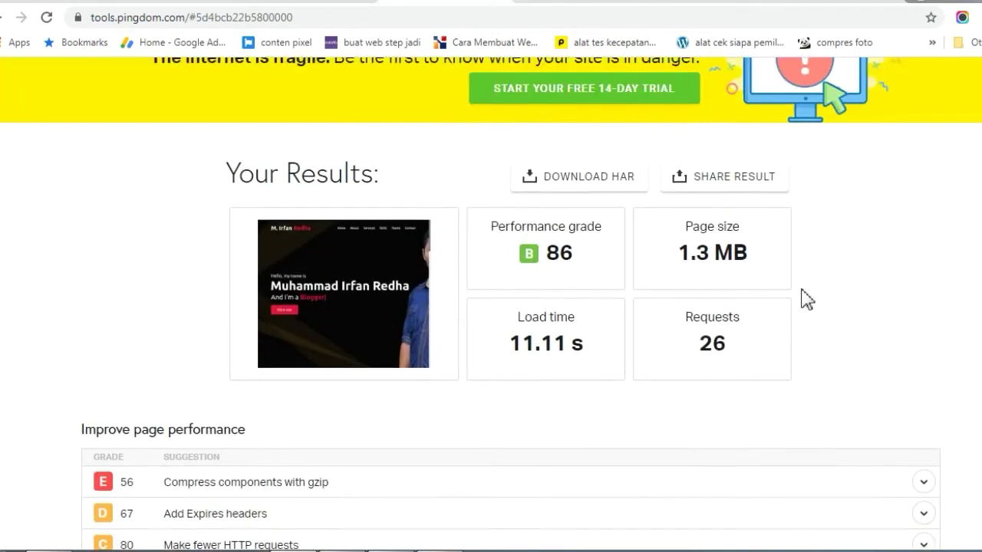
scroll(804, 299, "down", 1)
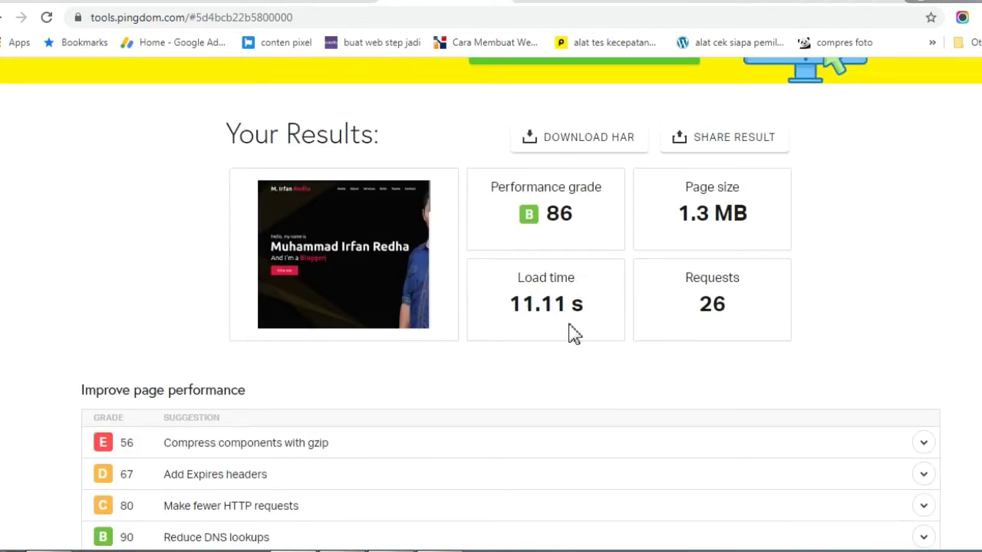
triple_click(545, 234)
Step: Examine the page performance suggestions and their grades, especially Compress components with gzip
scroll(434, 401, "down", 1)
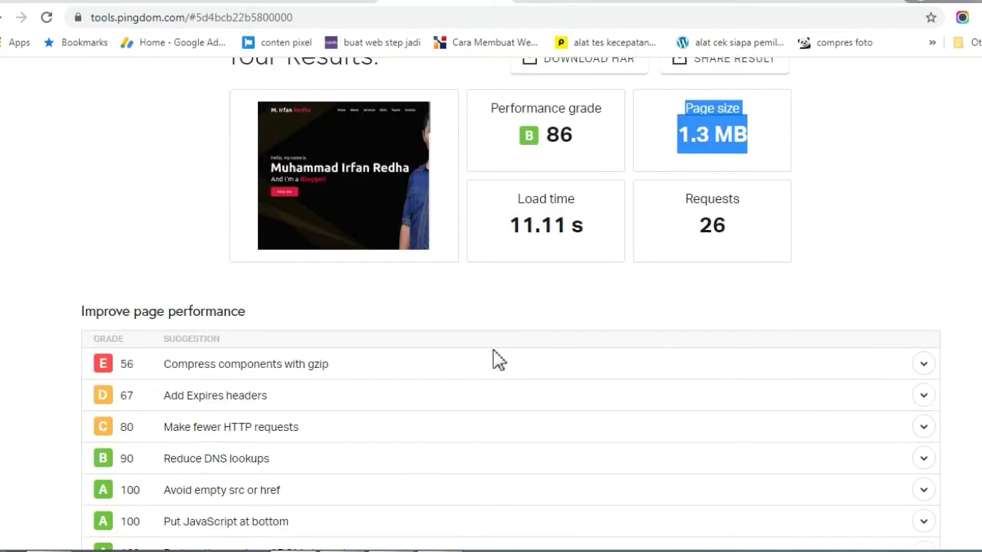
scroll(490, 352, "down", 2)
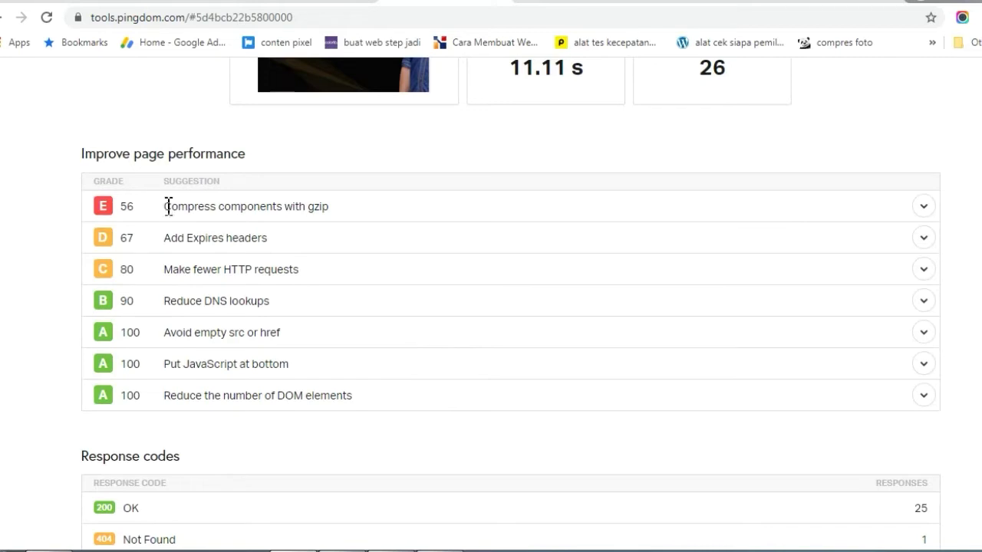
left_click_drag(164, 207, 319, 205)
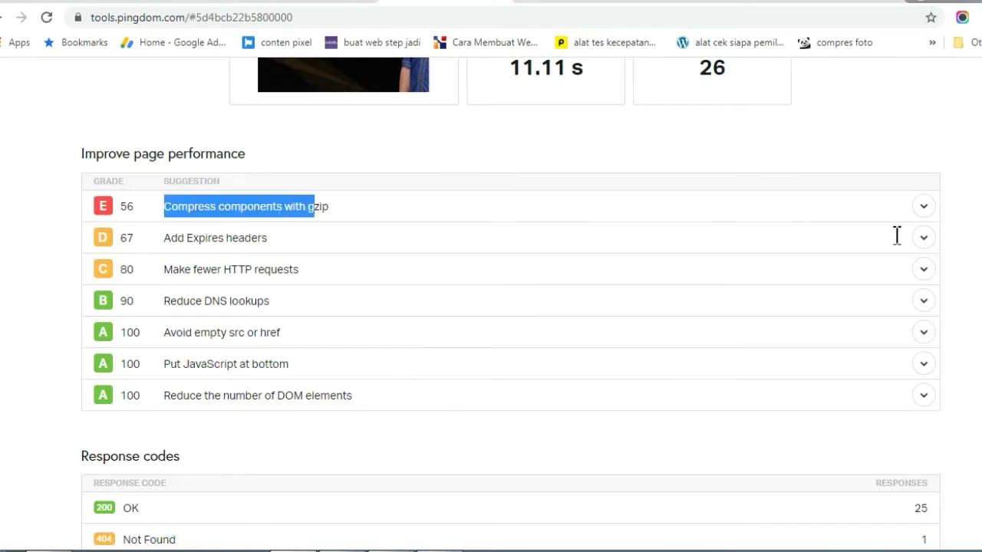
scroll(587, 401, "down", 1)
left_click(586, 400)
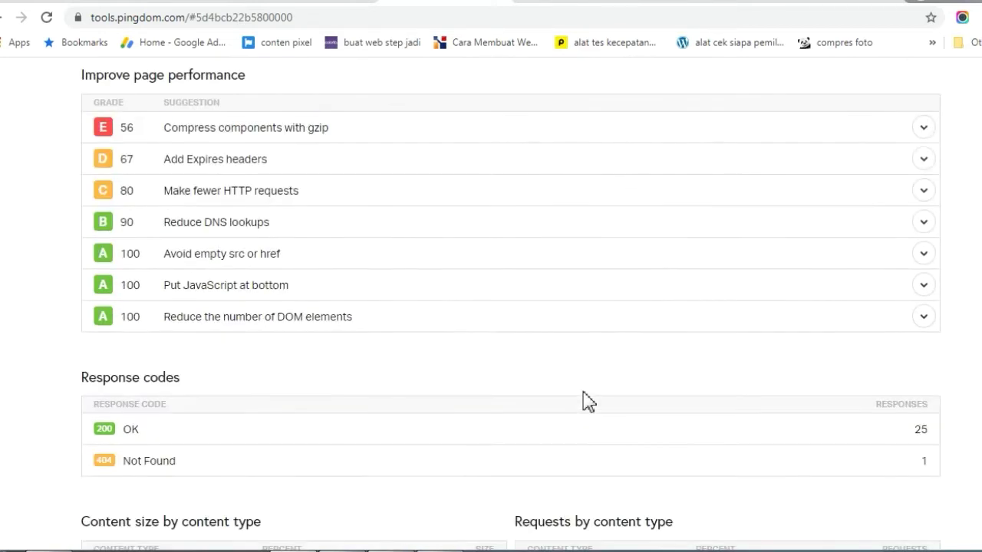
Step: Examine the content size breakdowns by content type and domain, focusing on the percentage taken by images
scroll(587, 401, "down", 4)
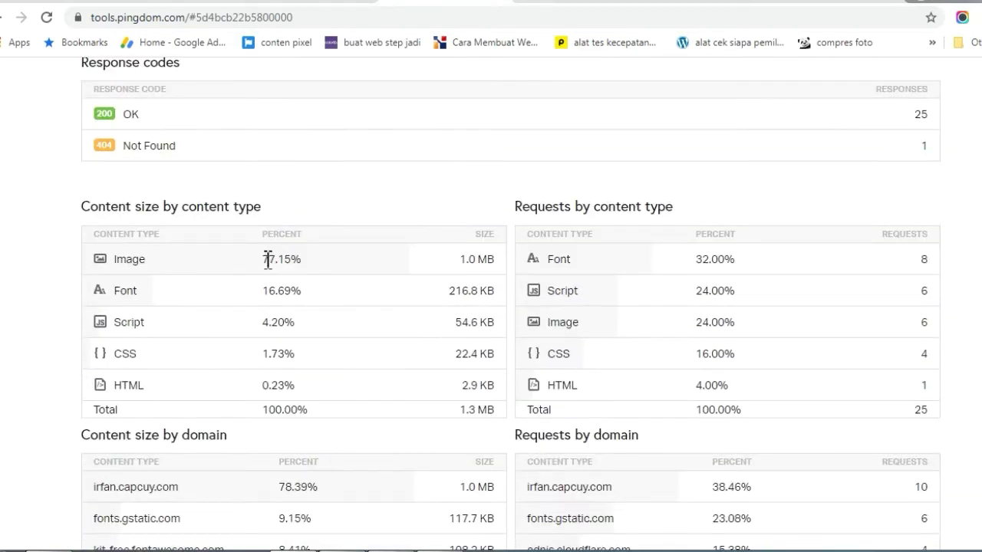
left_click_drag(266, 259, 298, 259)
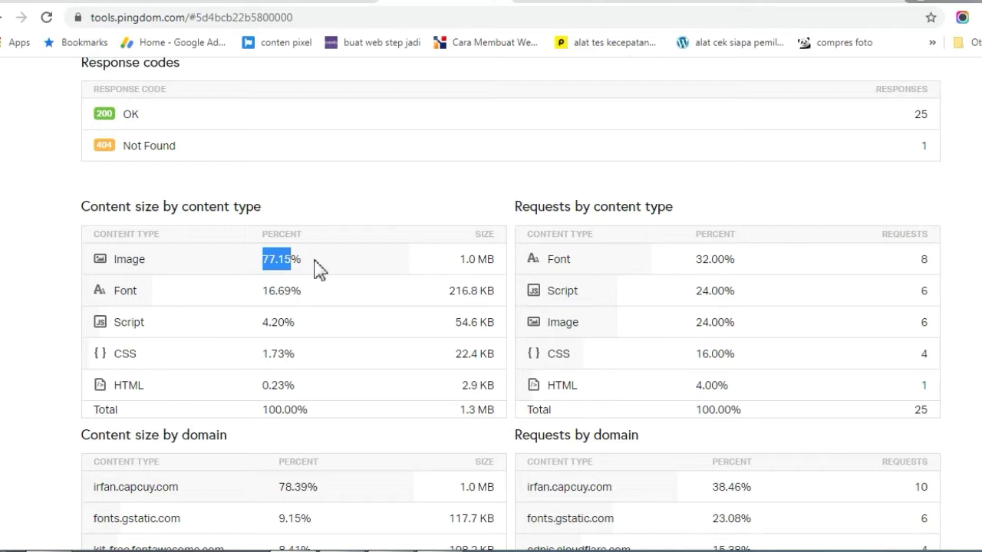
left_click(314, 260)
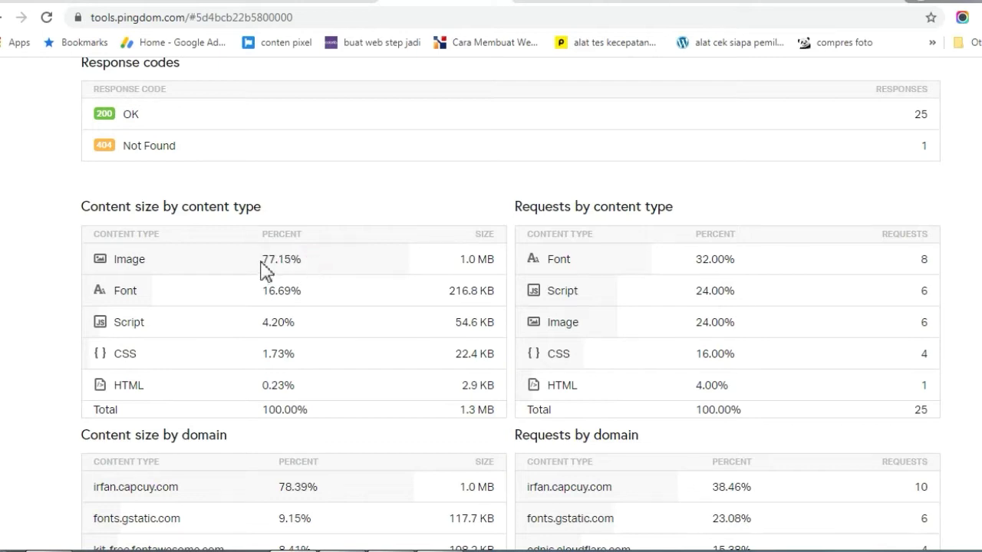
left_click_drag(261, 260, 300, 261)
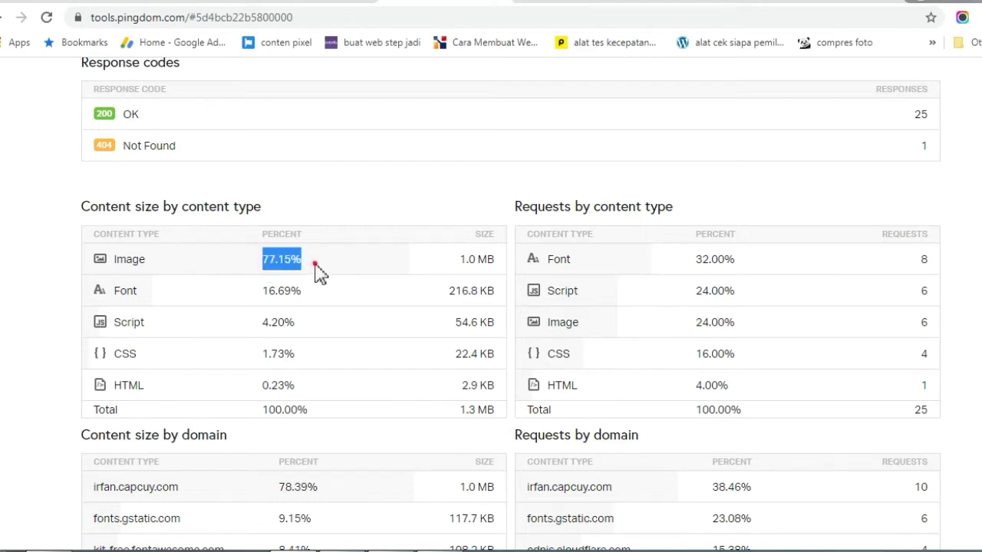
left_click(153, 268)
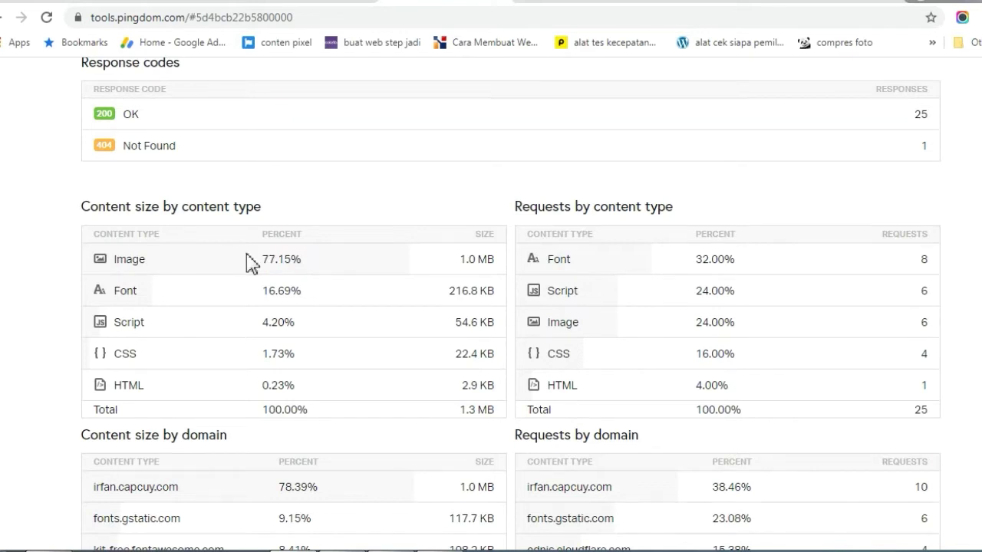
scroll(391, 383, "down", 3)
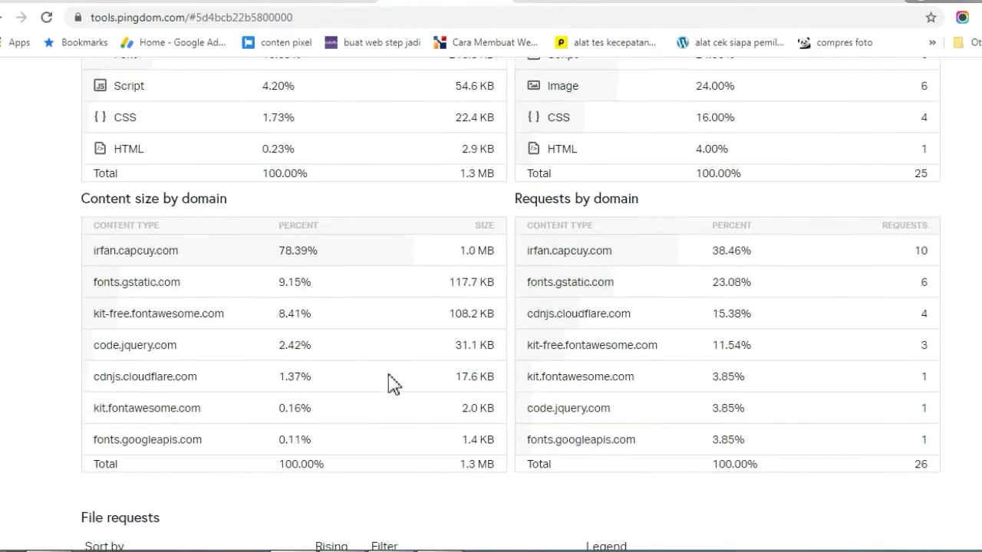
scroll(388, 385, "down", 5)
scroll(389, 385, "up", 12)
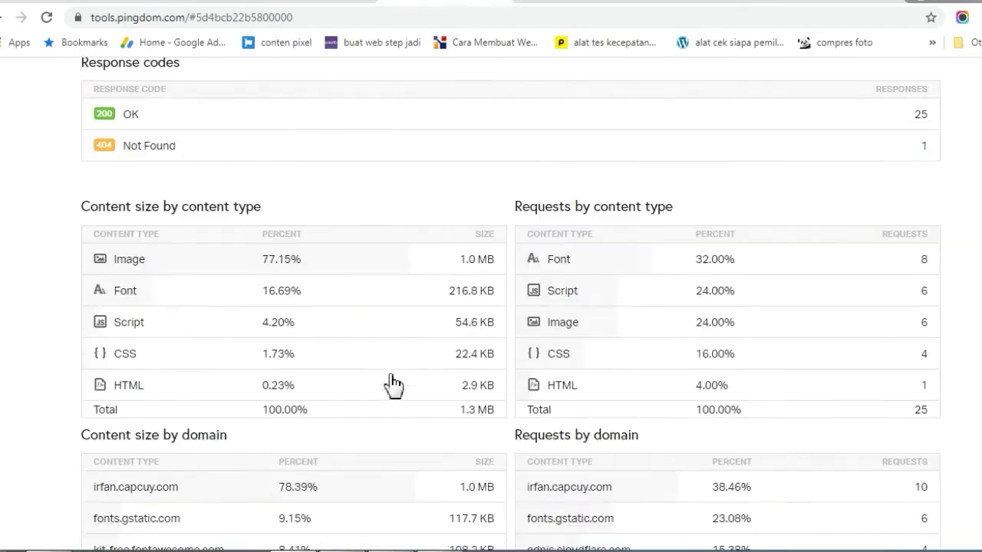
scroll(403, 378, "up", 8)
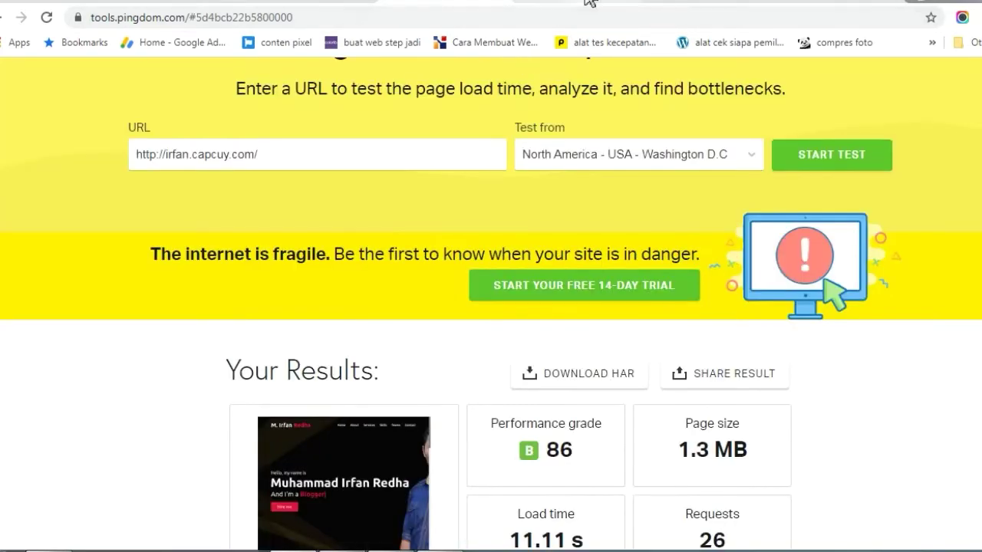
left_click(589, 1)
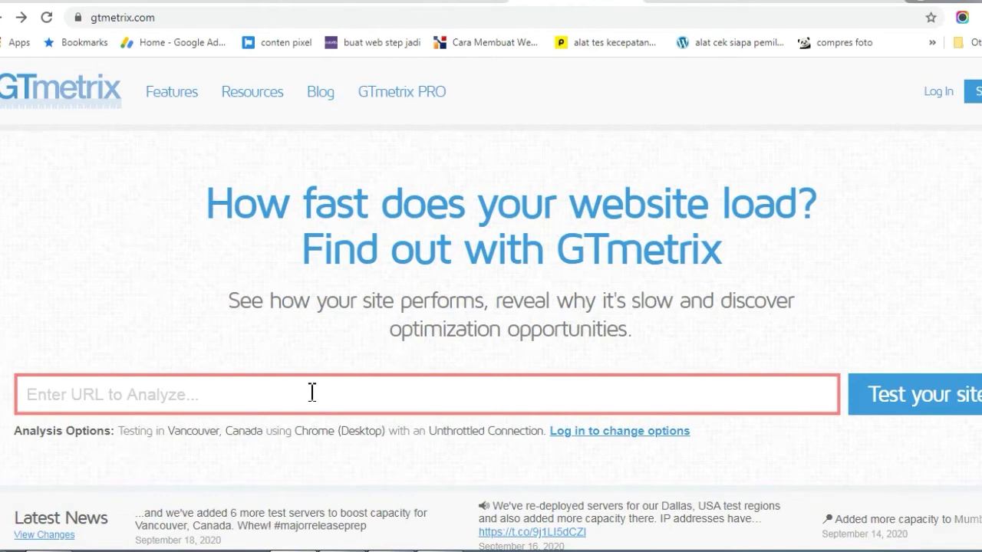
left_click(206, 396)
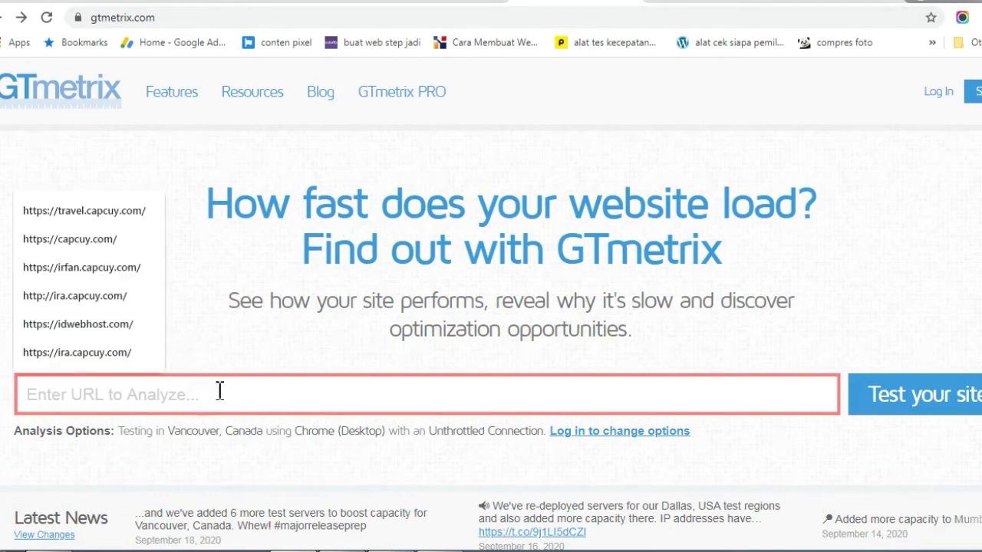
left_click(108, 267)
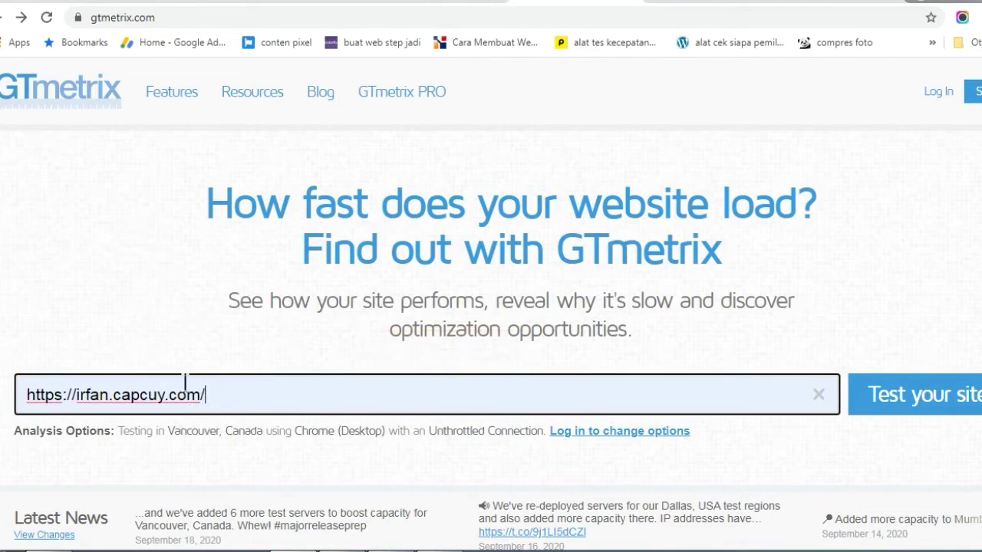
left_click(888, 409)
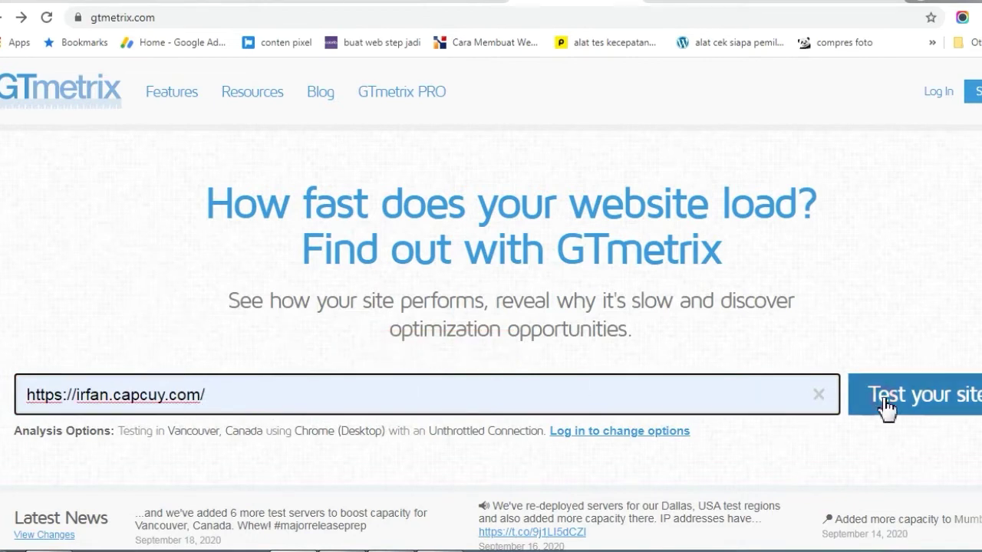
left_click(887, 409)
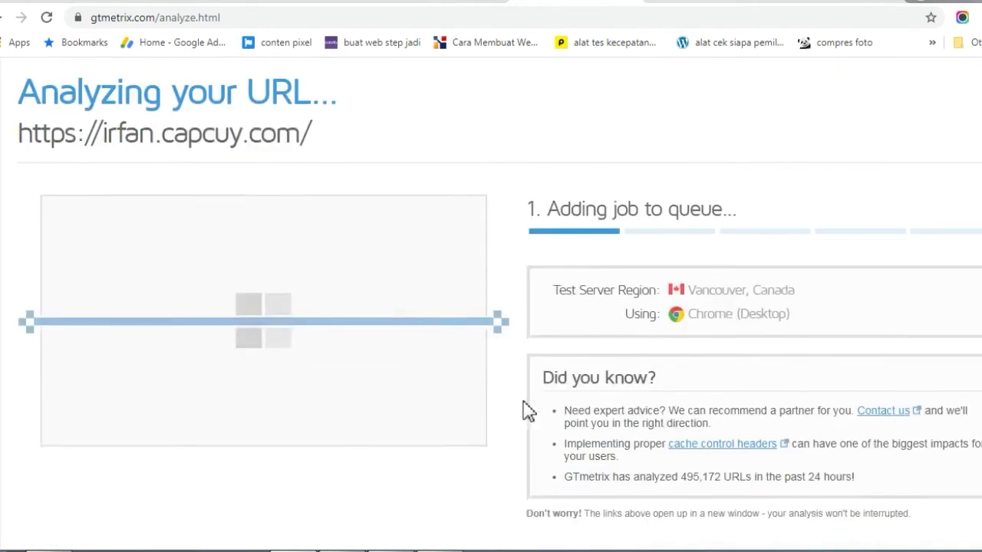
scroll(514, 394, "down", 2)
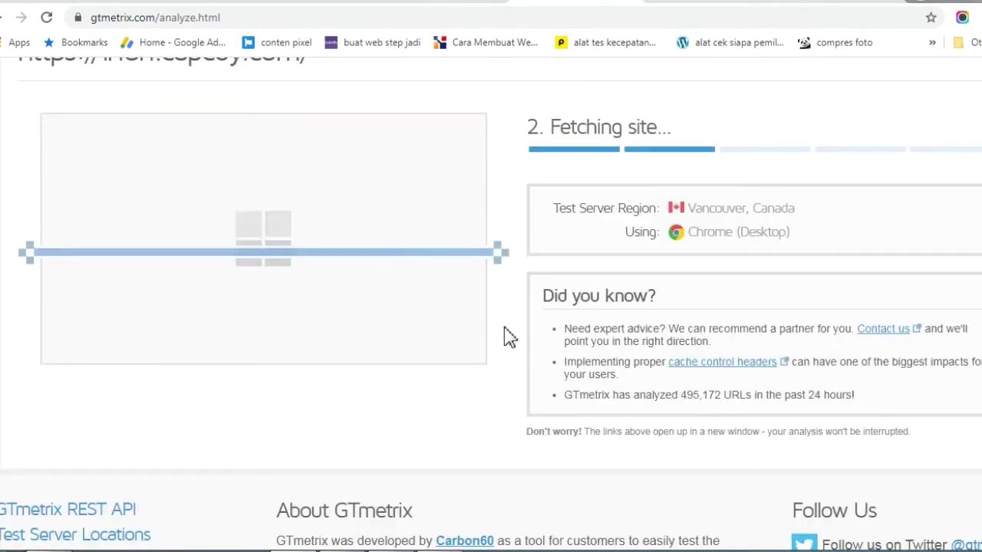
scroll(513, 299, "up", 2)
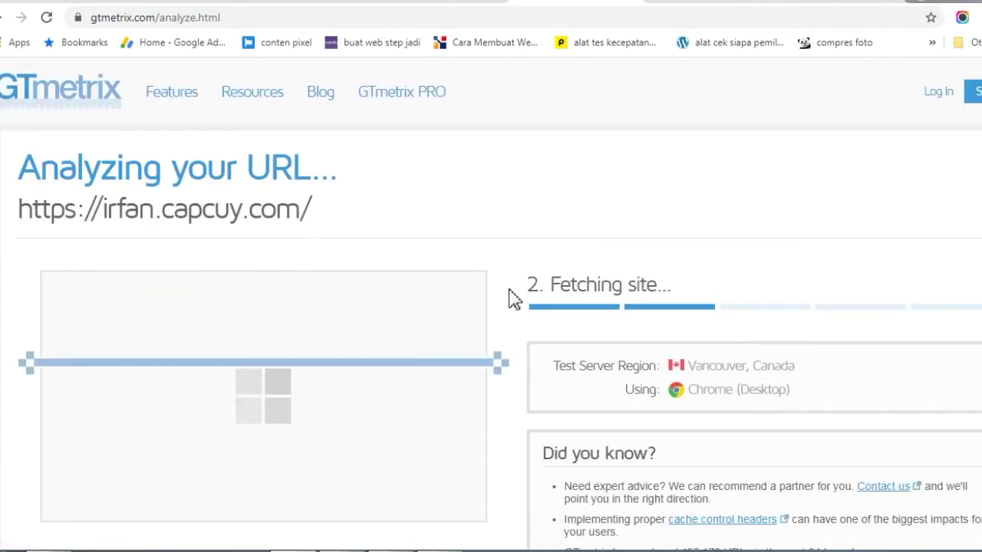
scroll(528, 349, "down", 1)
scroll(523, 351, "down", 3)
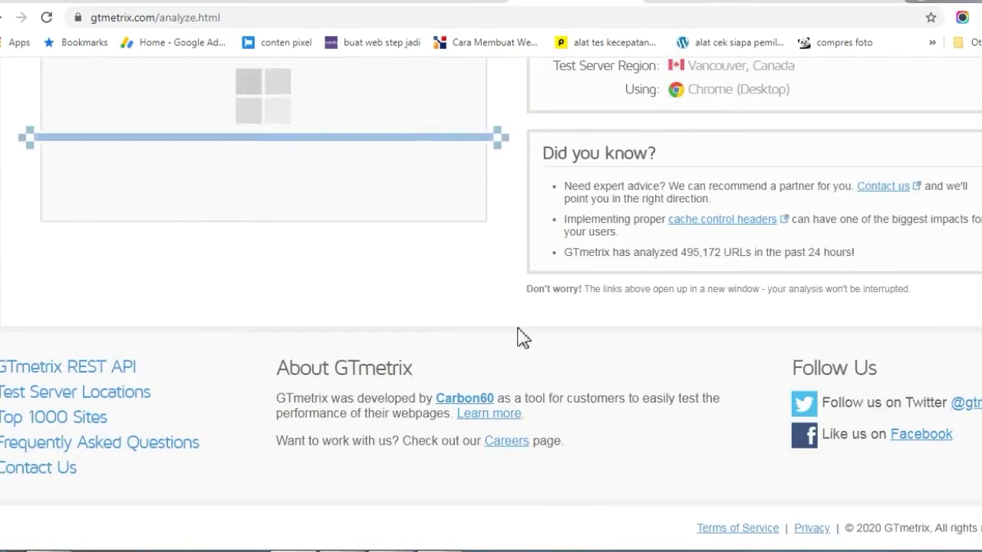
scroll(519, 334, "up", 4)
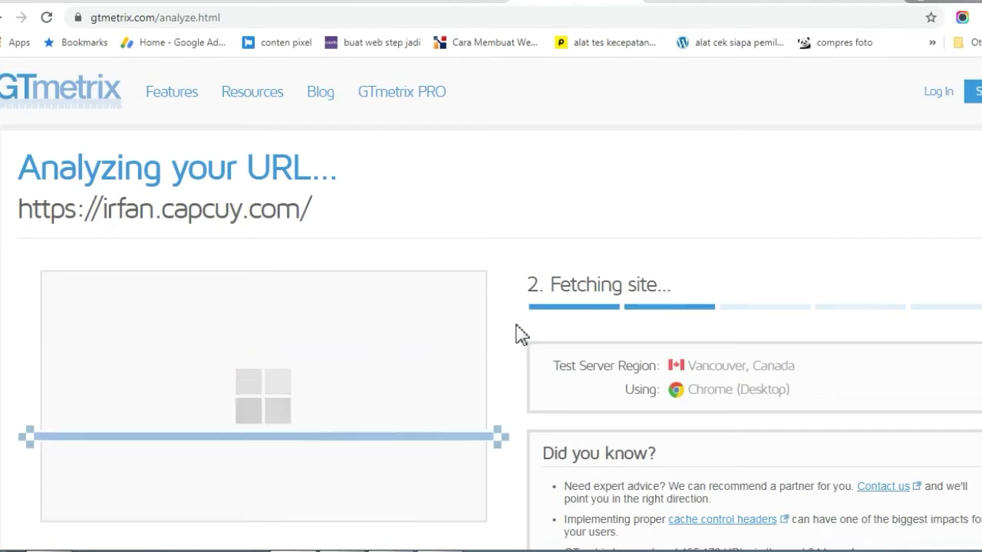
scroll(519, 337, "down", 1)
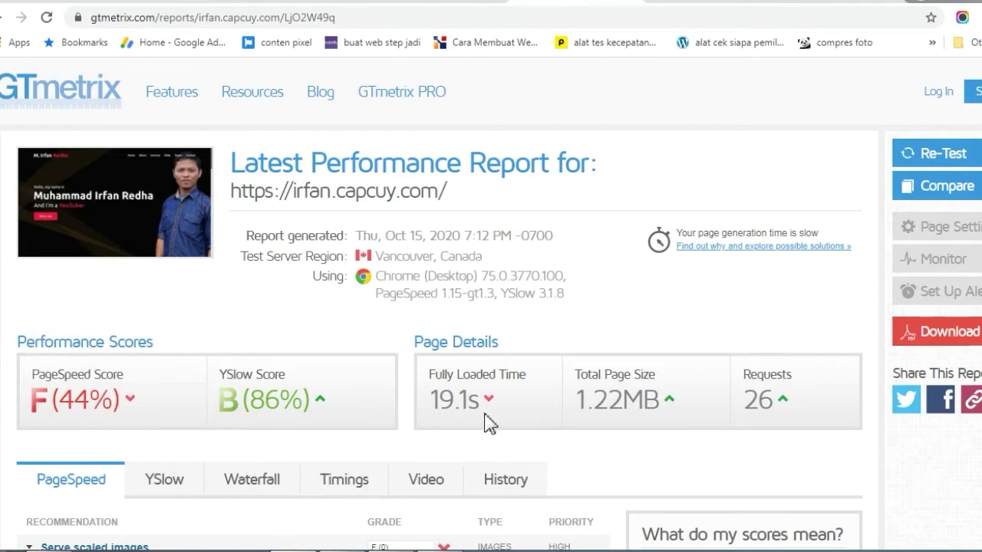
Step: Examine the report's fully loaded time and total page size, along with the PageSpeed recommendations
left_click_drag(440, 404, 495, 403)
left_click(611, 395)
scroll(613, 389, "down", 3)
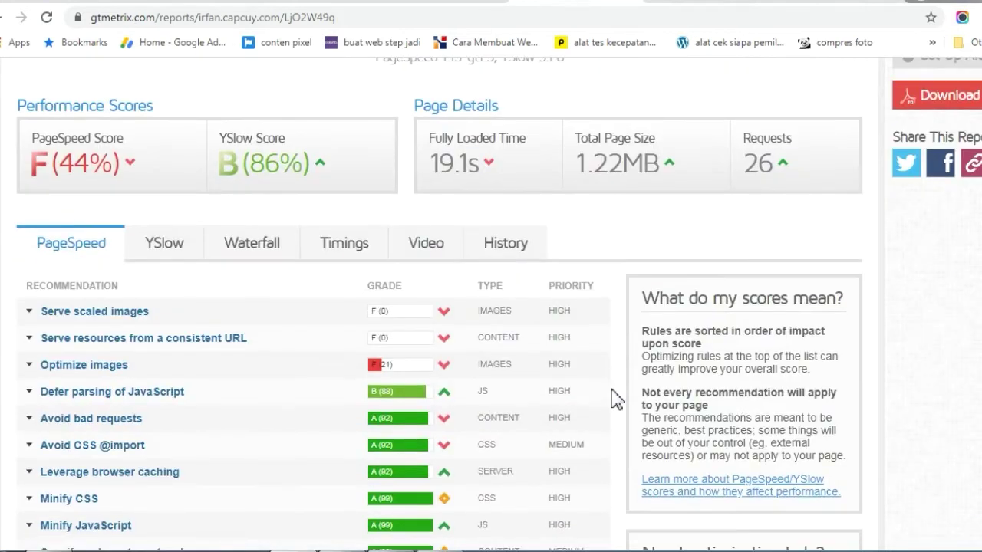
scroll(614, 397, "down", 1)
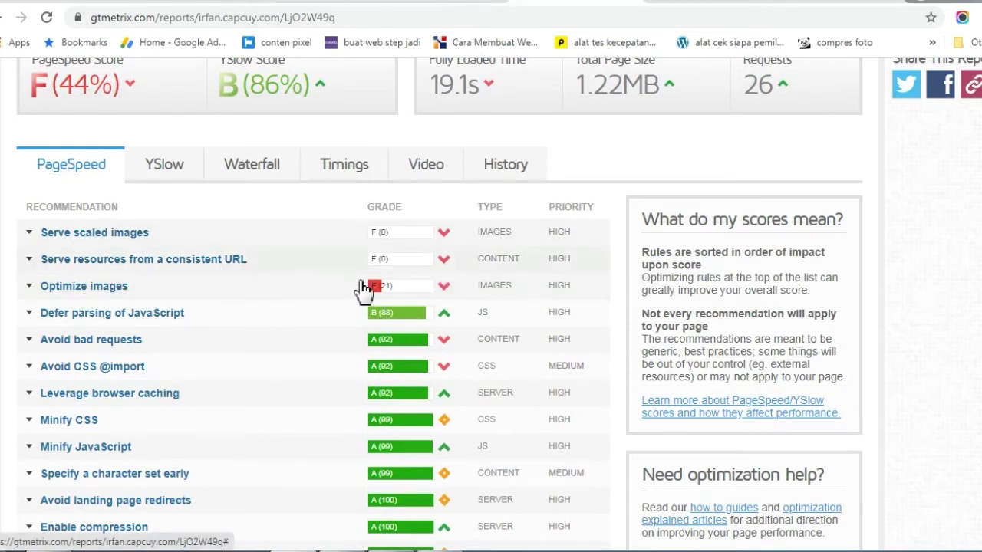
Step: Expand the Optimize images recommendation to read which images to compress, collapse it and return to the report summary
left_click(441, 286)
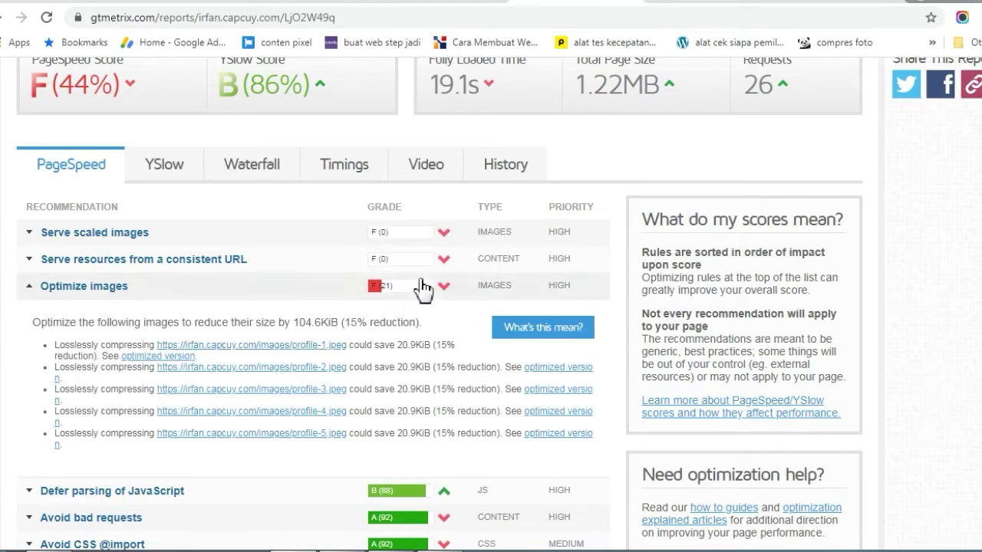
left_click(444, 288)
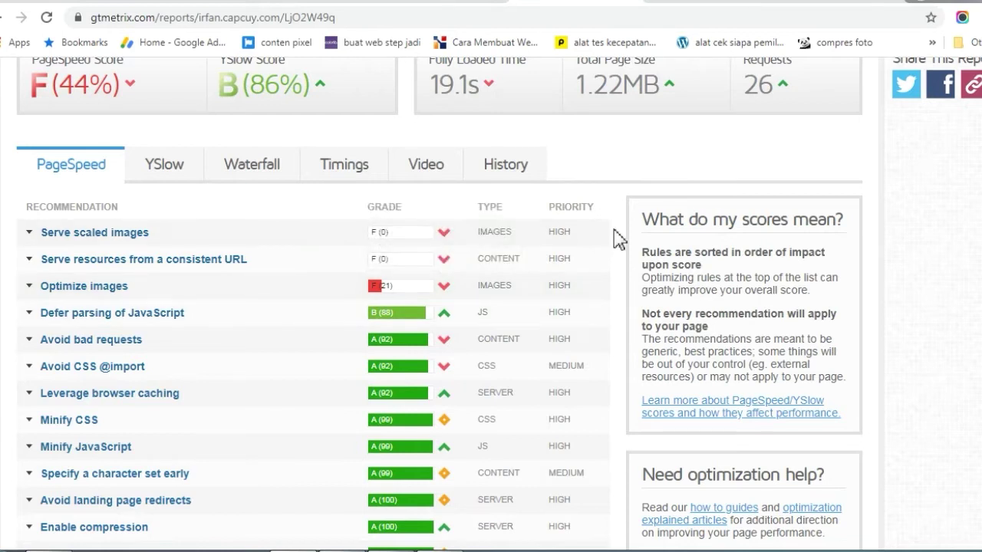
scroll(617, 238, "up", 2)
scroll(617, 237, "up", 2)
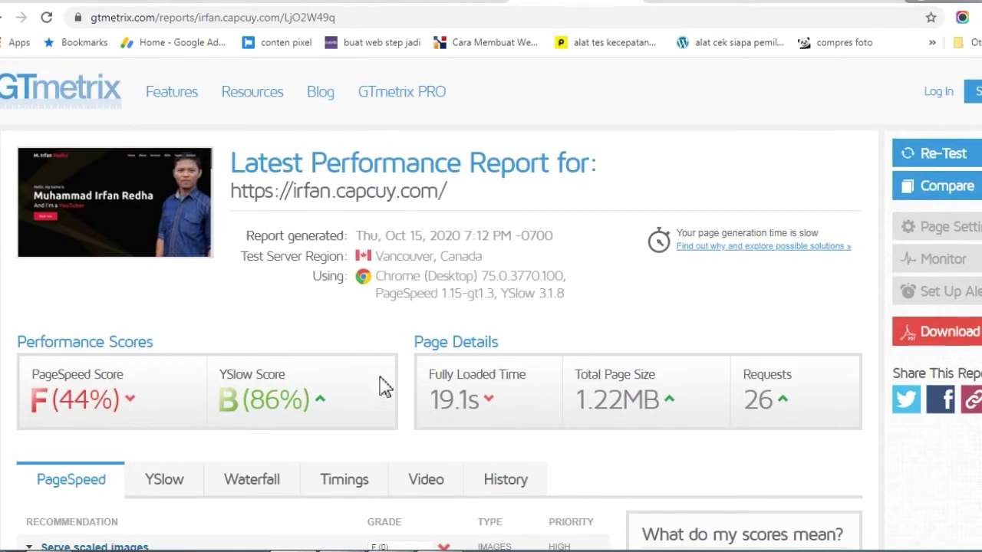
left_click(702, 3)
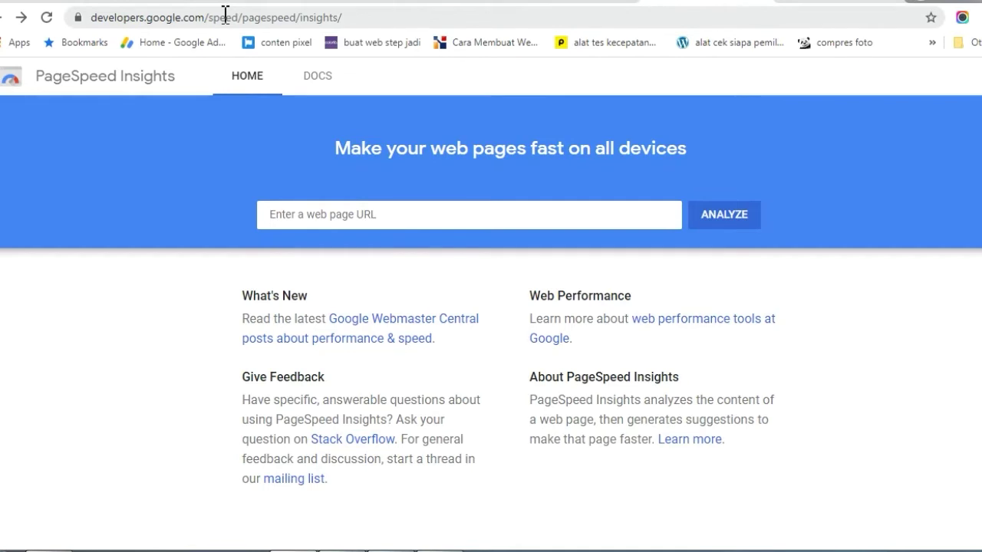
left_click(342, 217)
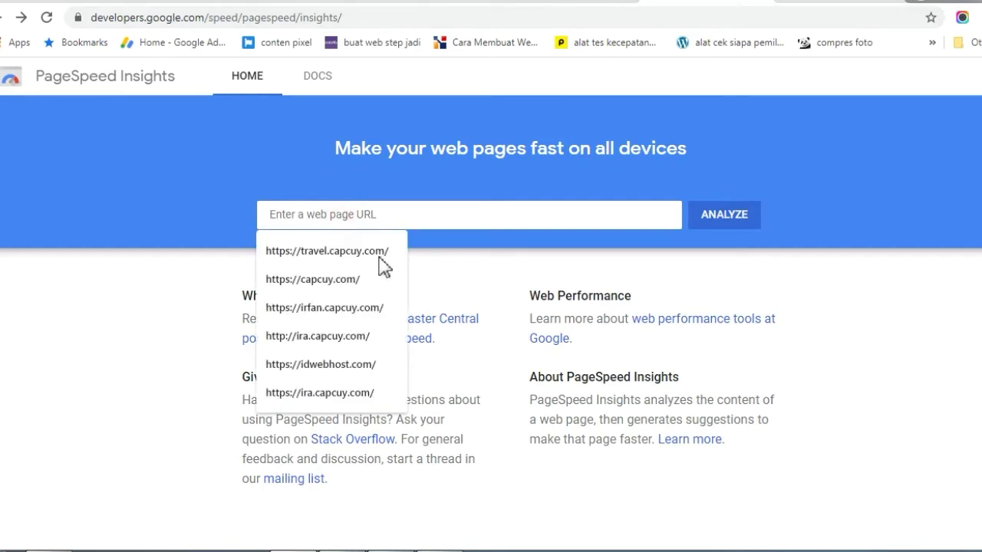
left_click(344, 307)
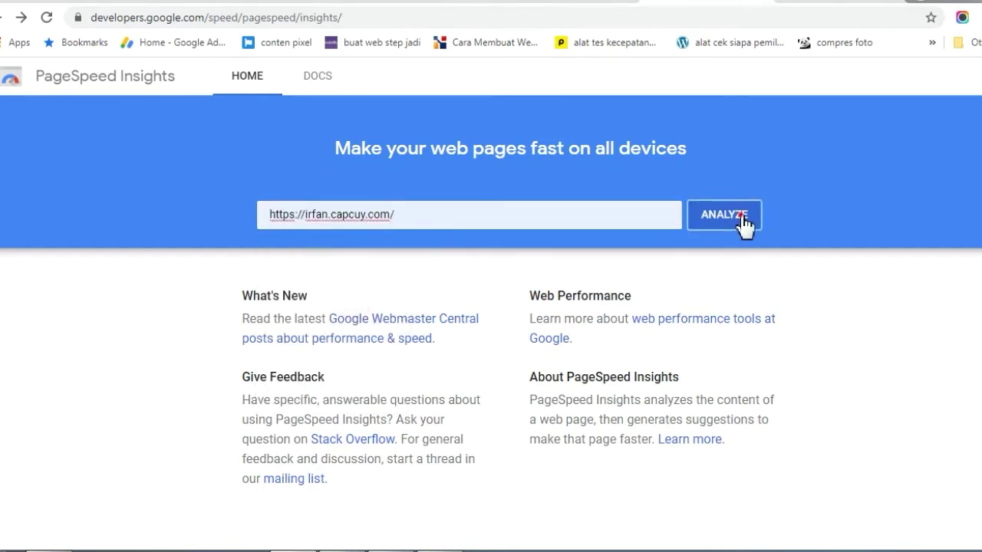
left_click(744, 222)
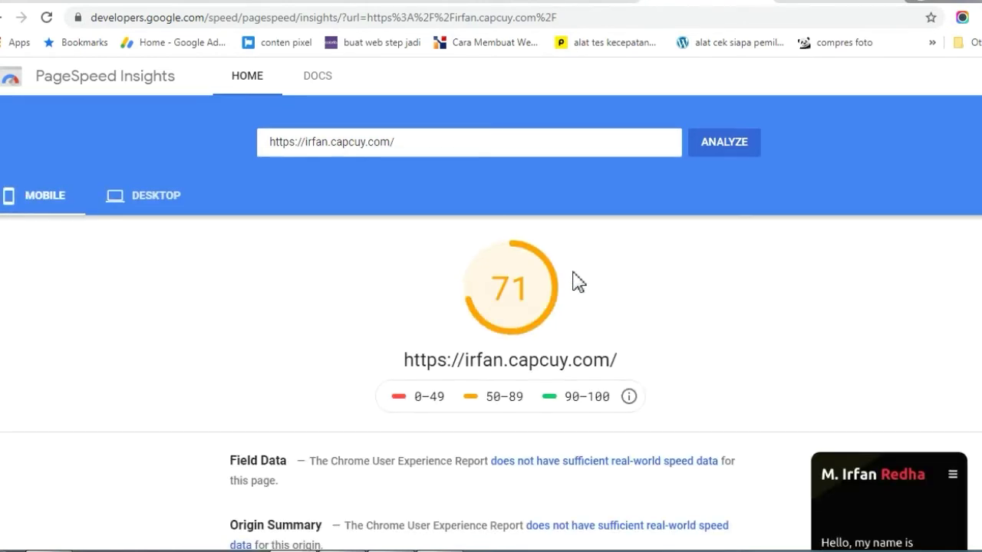
Step: Examine the mobile performance score and compare it with the colour-coded score ranges in the legend
scroll(579, 283, "down", 1)
left_click_drag(493, 224, 552, 221)
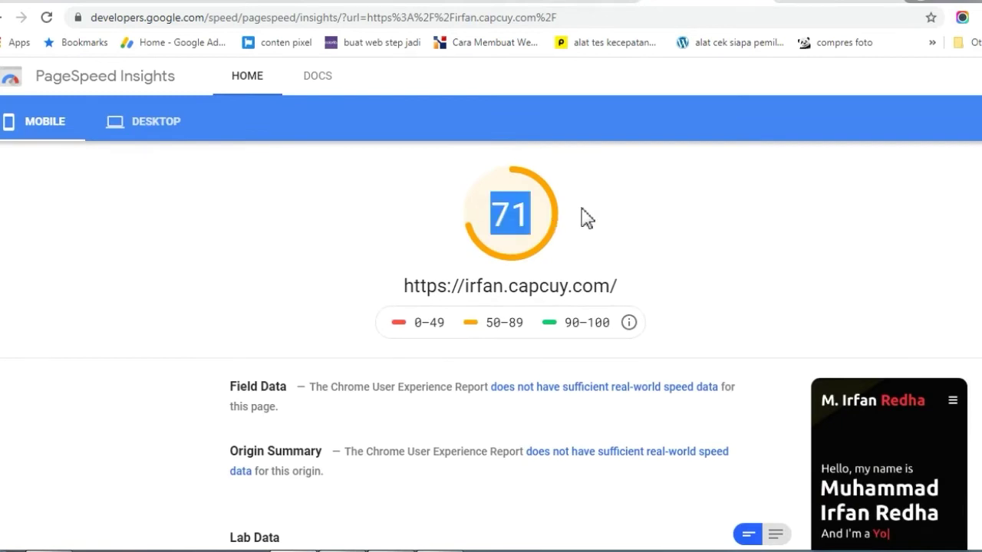
left_click(582, 218)
left_click_drag(417, 328, 624, 333)
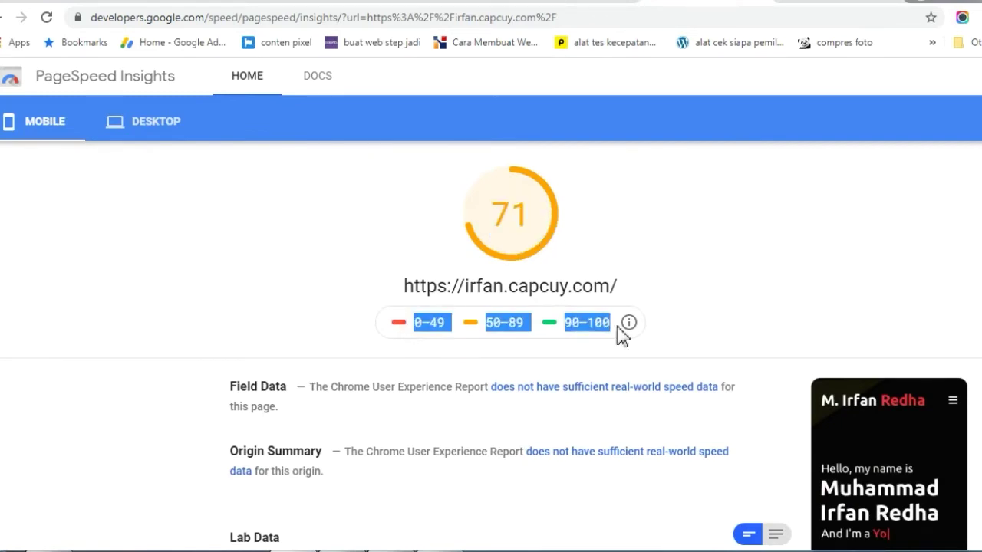
left_click(504, 331)
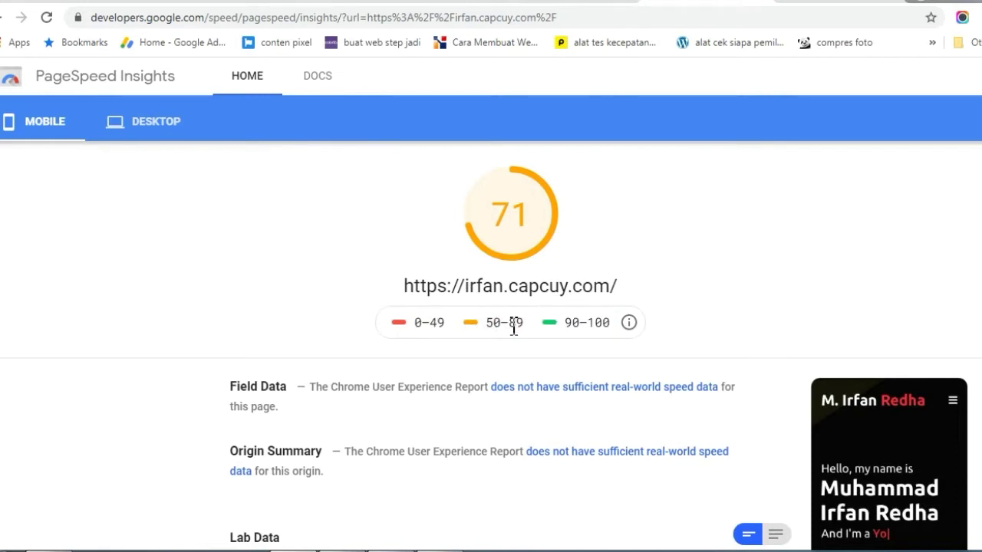
left_click_drag(568, 330, 612, 326)
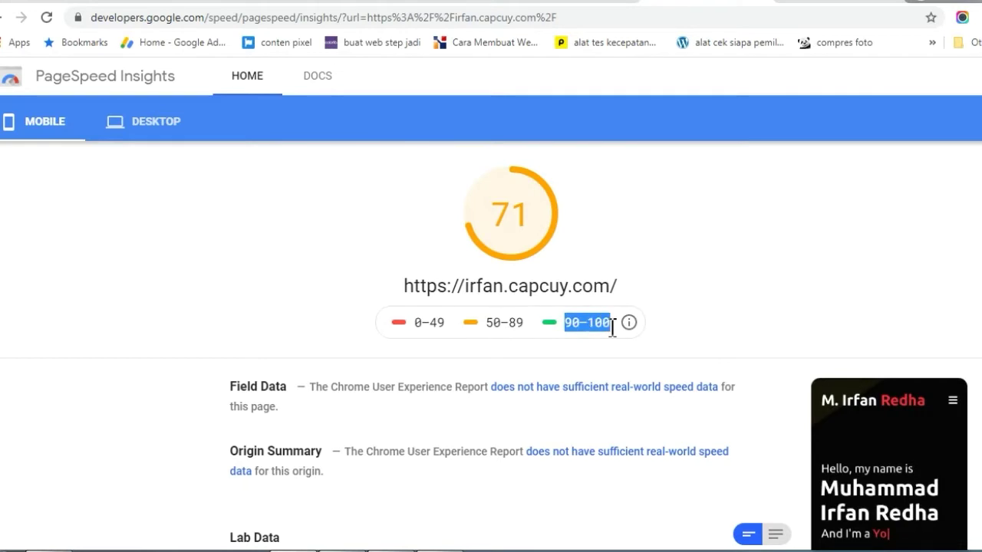
left_click(614, 337)
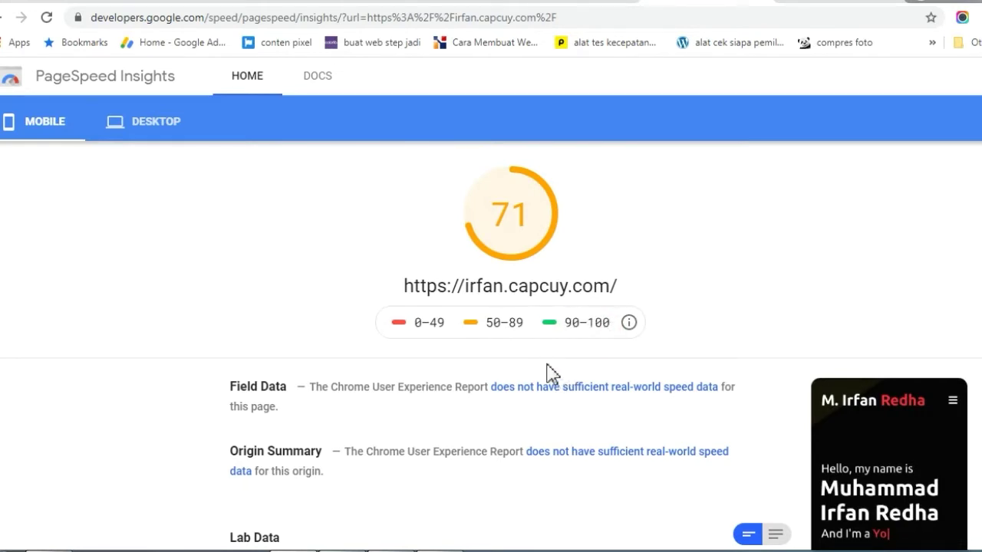
Step: Examine the Lab Data metrics, focusing on the Largest Contentful Paint time
scroll(552, 373, "down", 2)
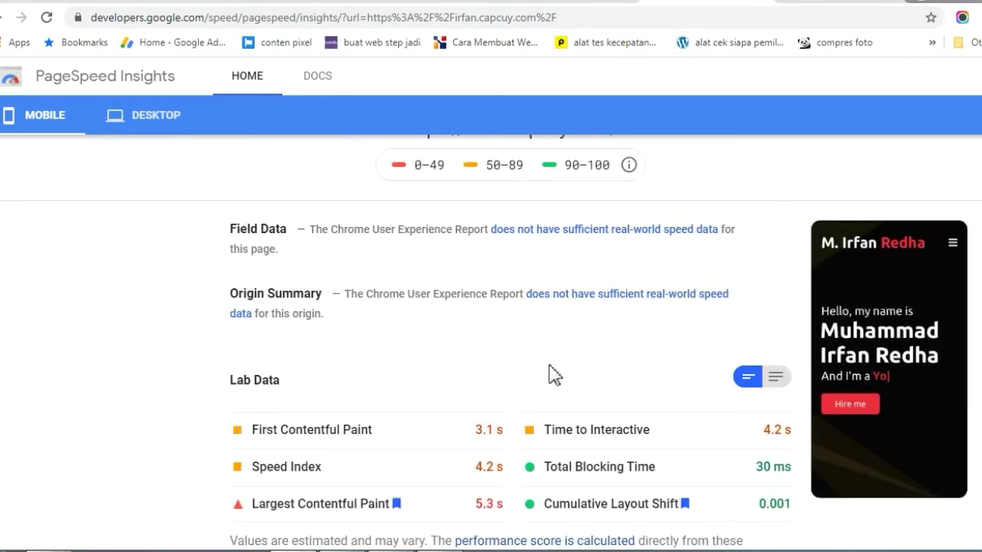
scroll(552, 374, "down", 2)
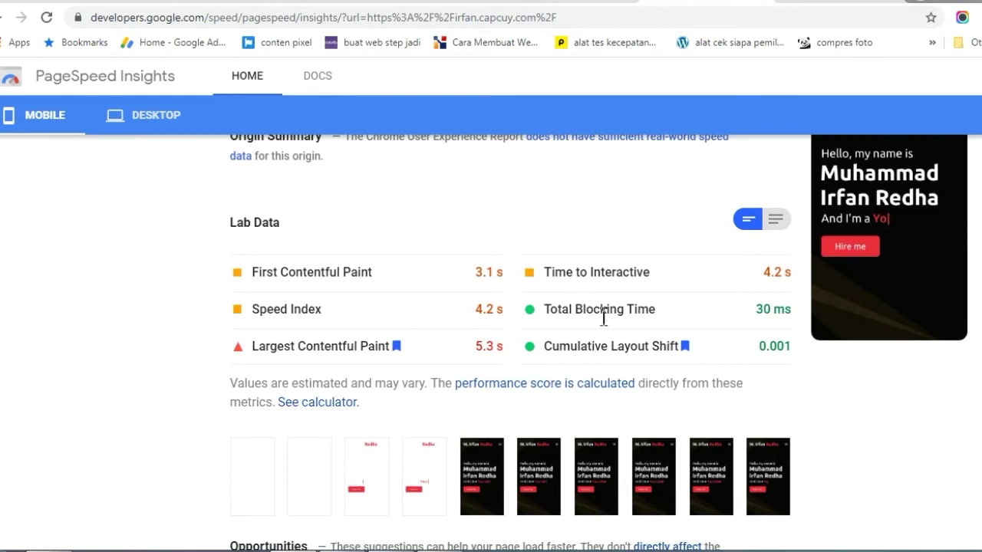
left_click_drag(495, 347, 459, 355)
left_click(468, 355)
left_click_drag(265, 346, 427, 353)
left_click(427, 353)
Step: Expand the Properly size images opportunity to read which images are oversized, then collapse it
scroll(581, 344, "down", 4)
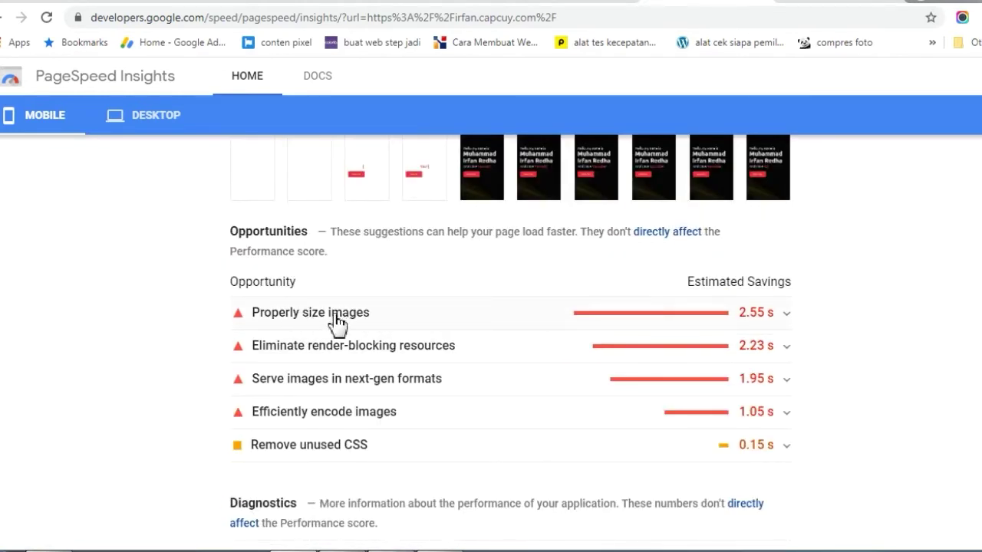
left_click(337, 322)
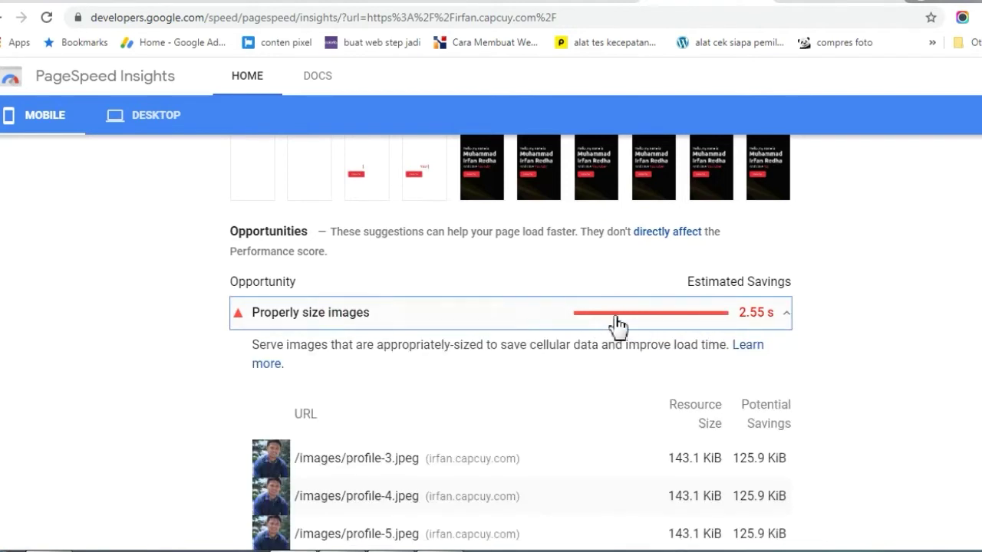
scroll(713, 334, "down", 2)
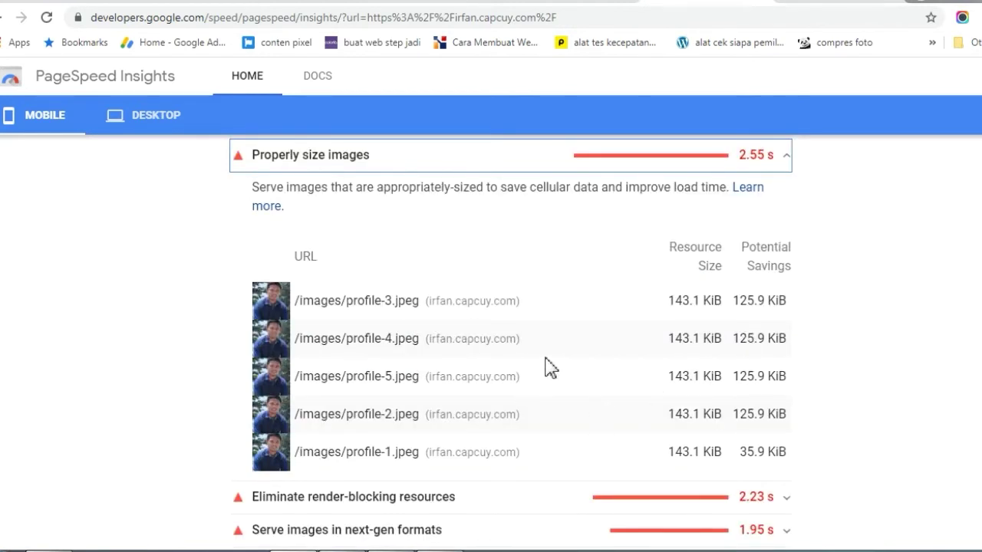
scroll(548, 365, "up", 2)
left_click(778, 320)
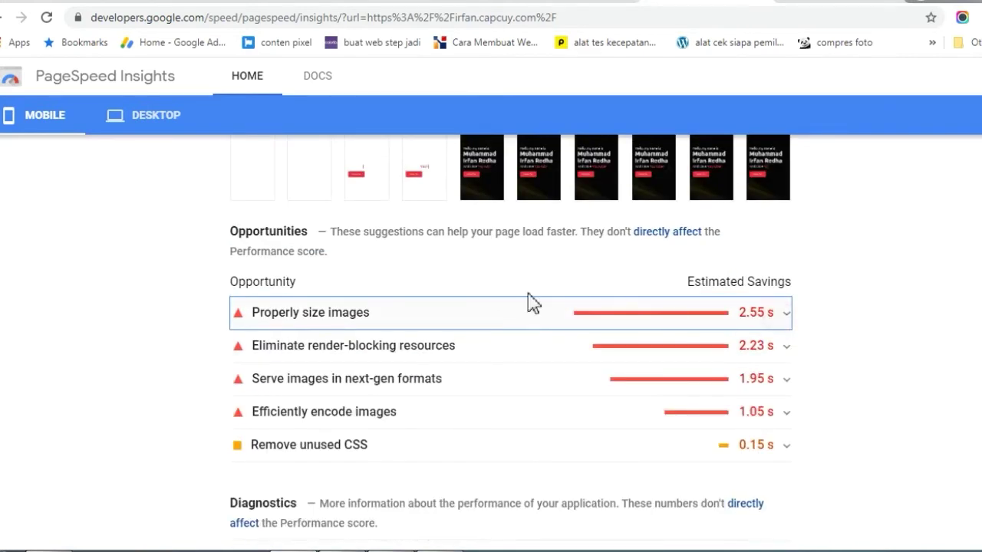
Step: Switch to the irfan.capcuy.com page and look through its sections to see where the profile images are used
left_click(58, 2)
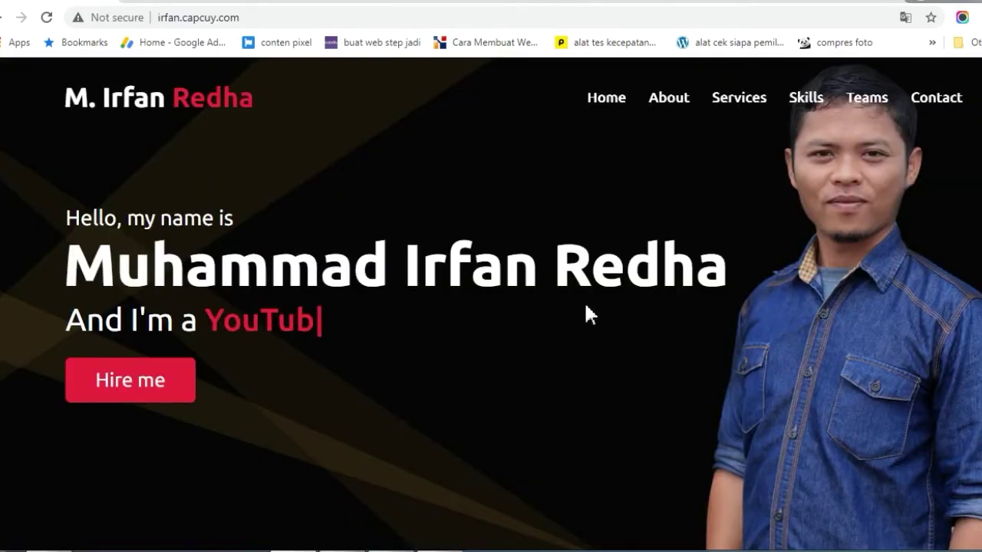
scroll(586, 312, "down", 10)
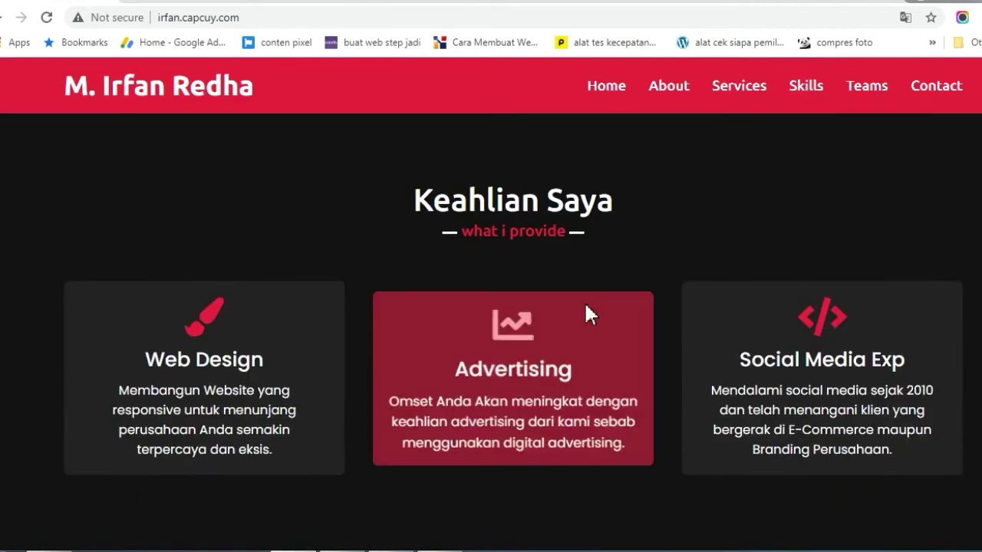
scroll(586, 307, "down", 10)
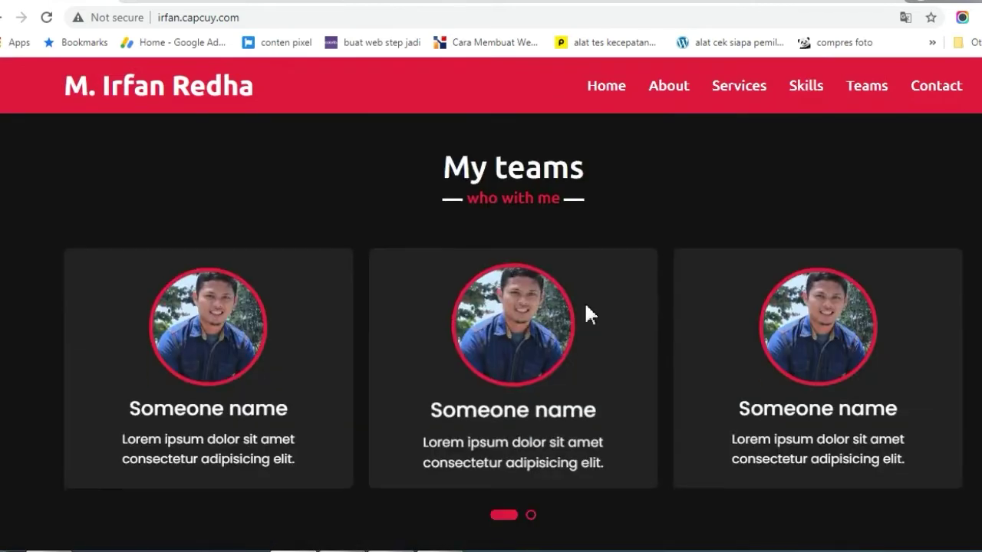
scroll(585, 314, "down", 8)
scroll(586, 314, "up", 5)
scroll(585, 306, "up", 18)
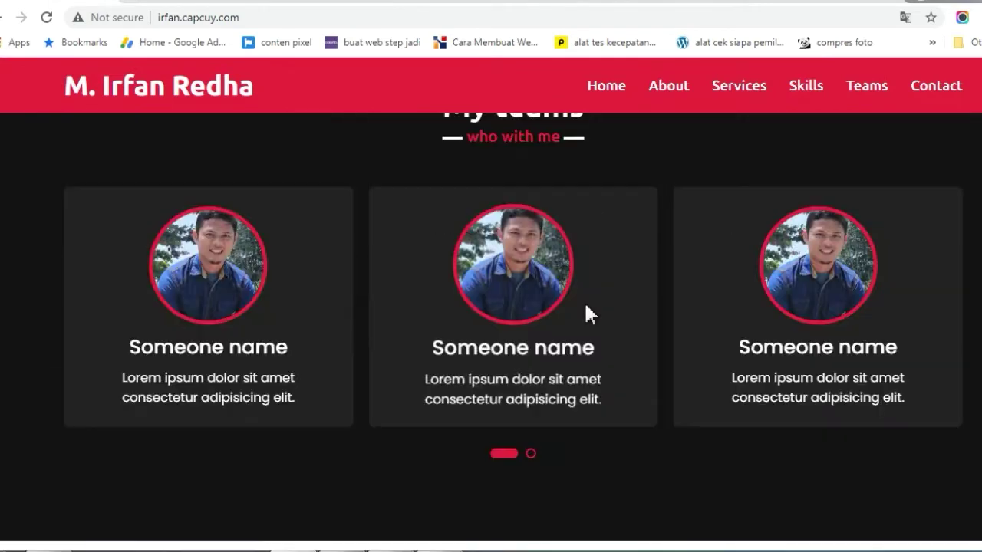
scroll(586, 307, "up", 1)
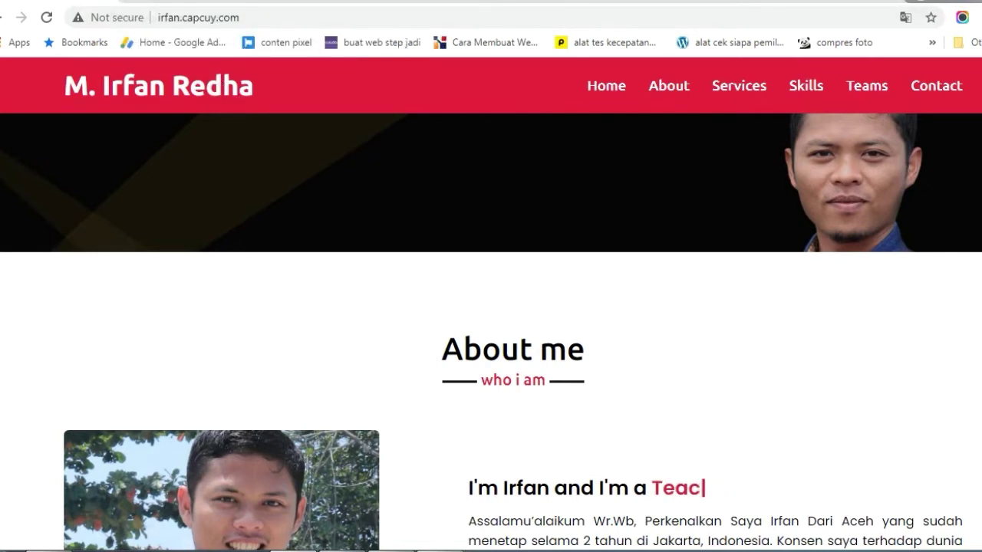
Step: Switch to TinyPNG and compare the original and compressed file sizes of profile-1.jpeg
left_click(204, 5)
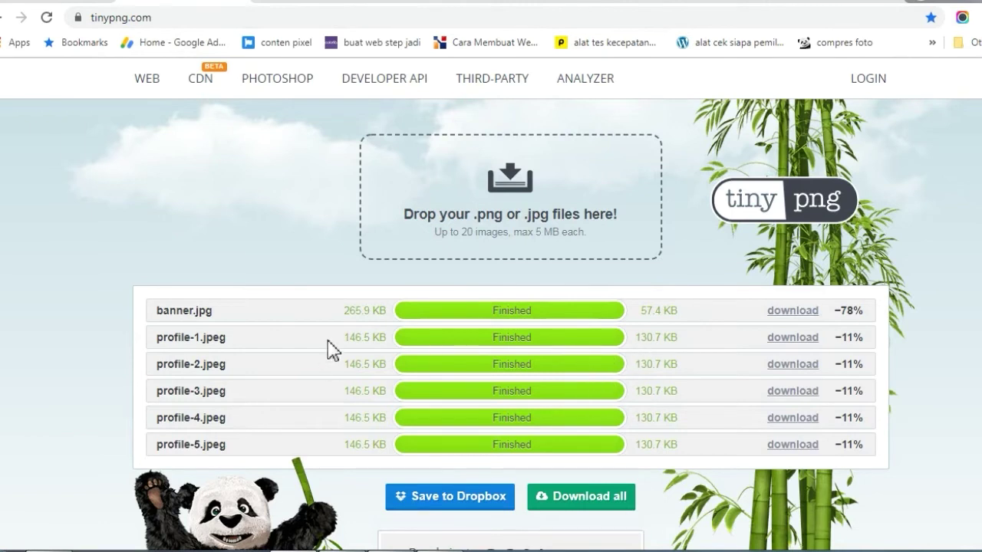
left_click_drag(342, 336, 391, 343)
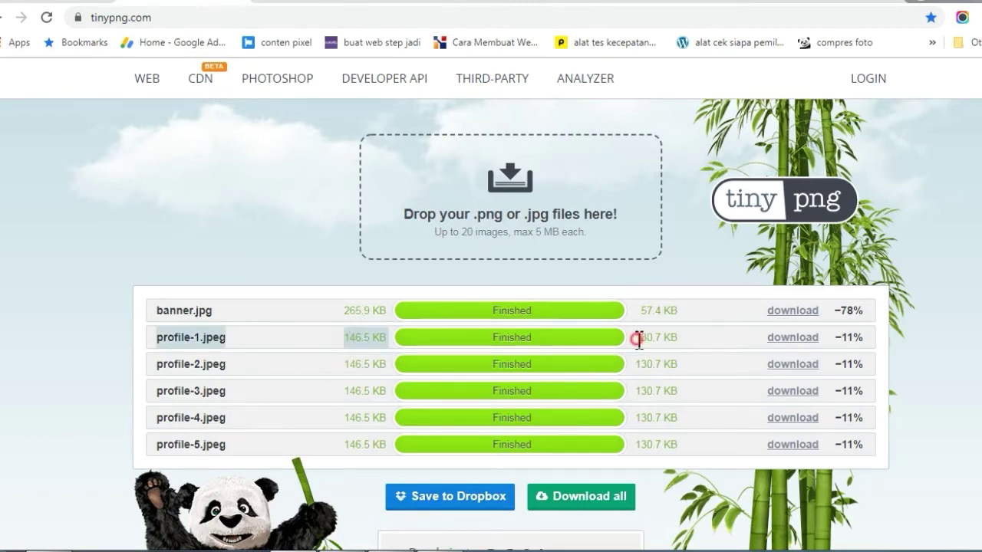
left_click_drag(637, 338, 680, 340)
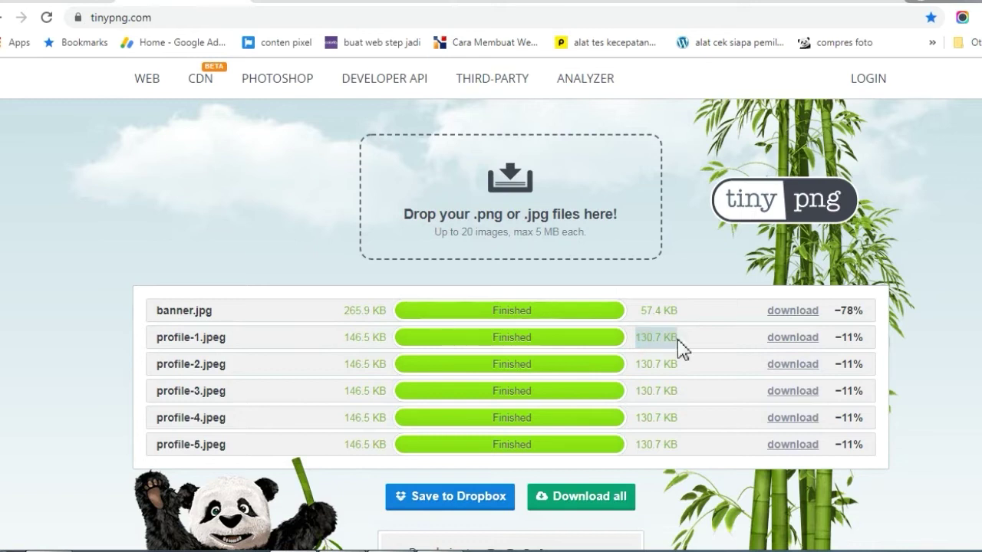
left_click(678, 341)
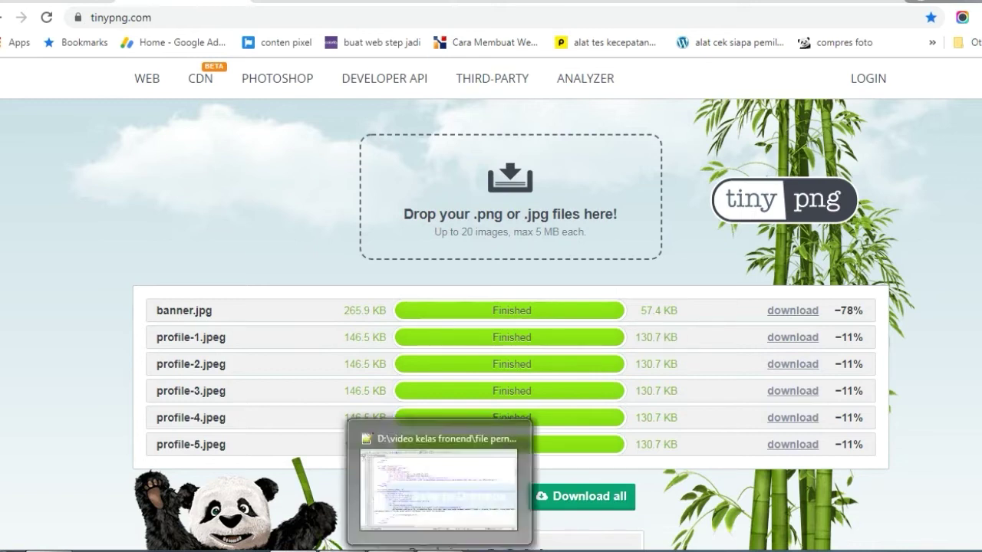
Step: Launch Paint and view the Resize and Skew options, closing the dialog without changing anything
key("super")
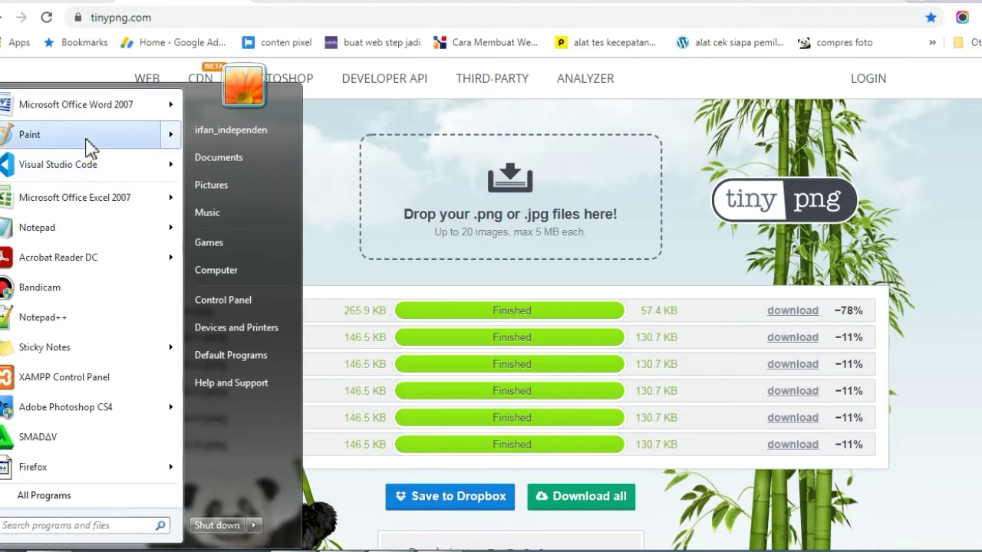
left_click(86, 141)
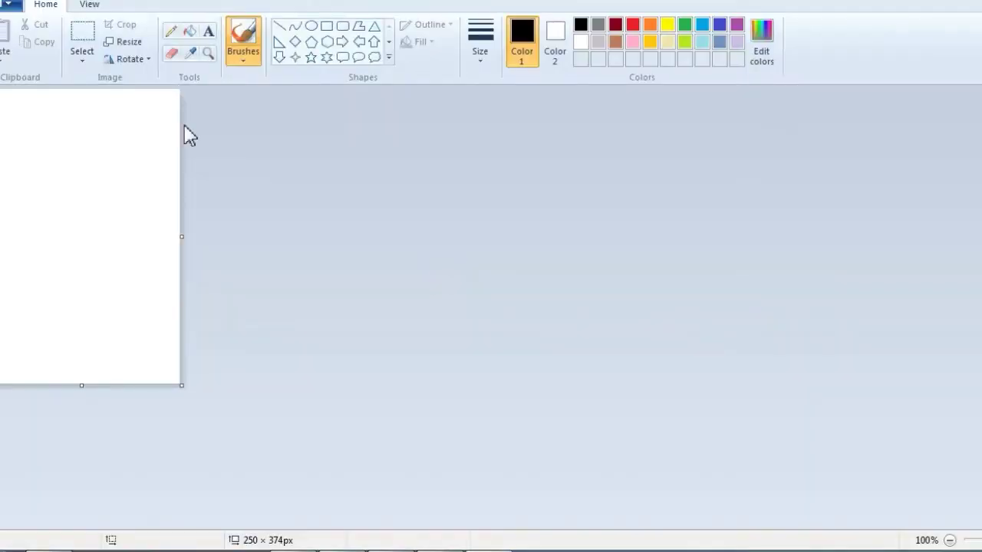
left_click(131, 44)
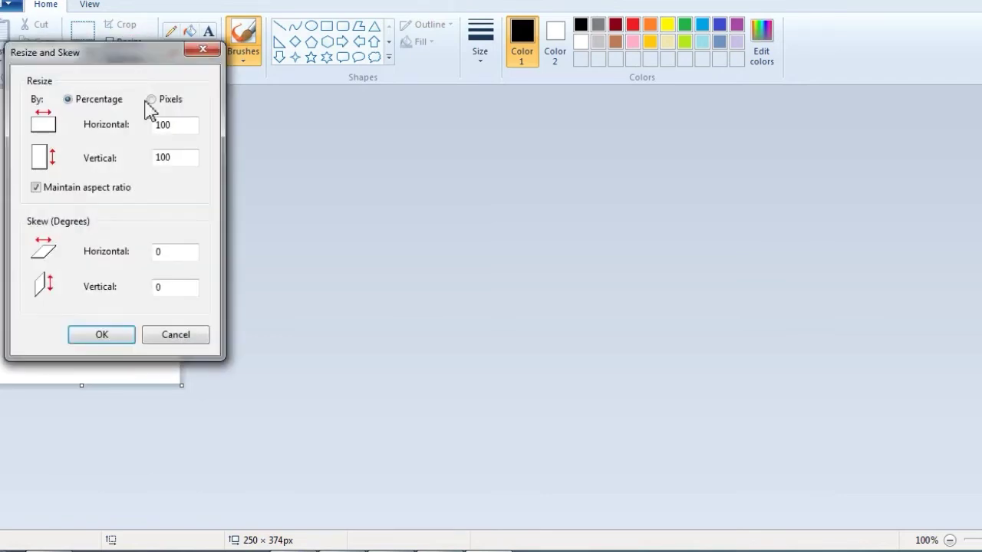
left_click(202, 51)
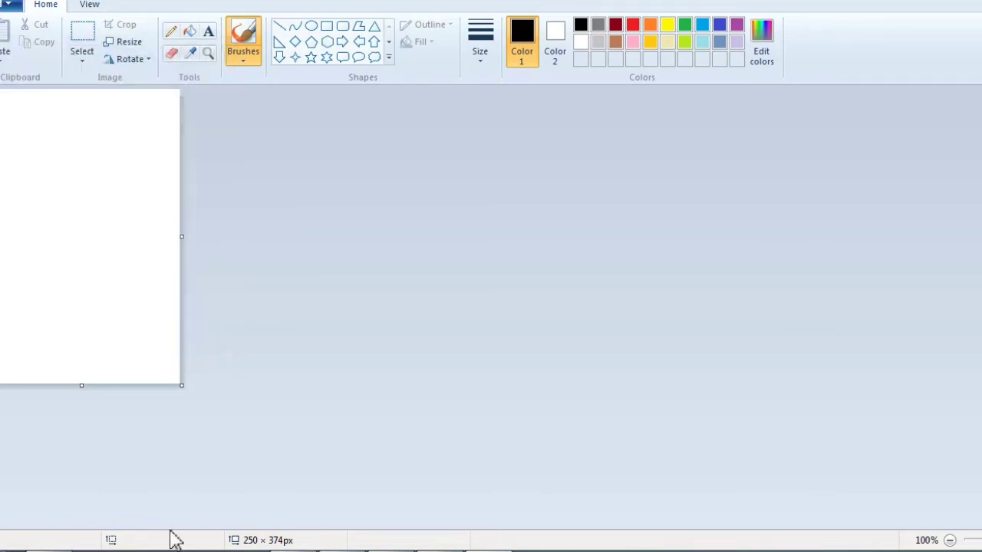
Step: Open the images folder of Personal Portfolio Website, check the file size of profile-1 and load that image into Paint
key("alt+Tab")
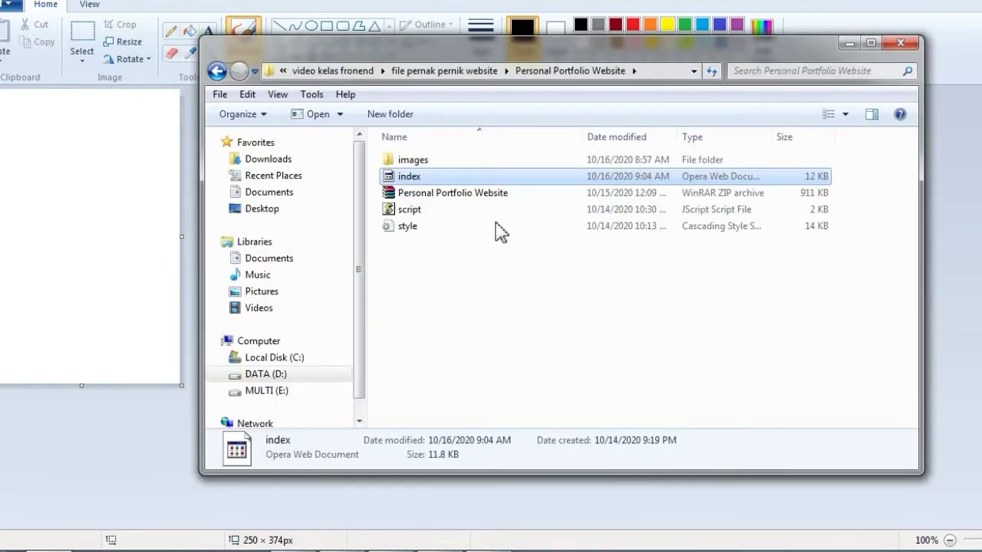
left_click(463, 159)
double_click(462, 159)
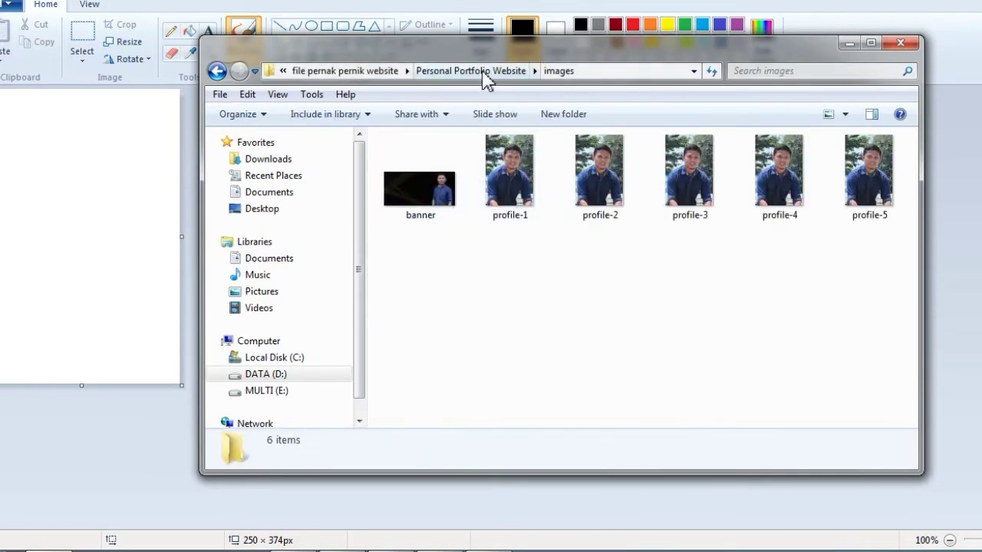
left_click(519, 188)
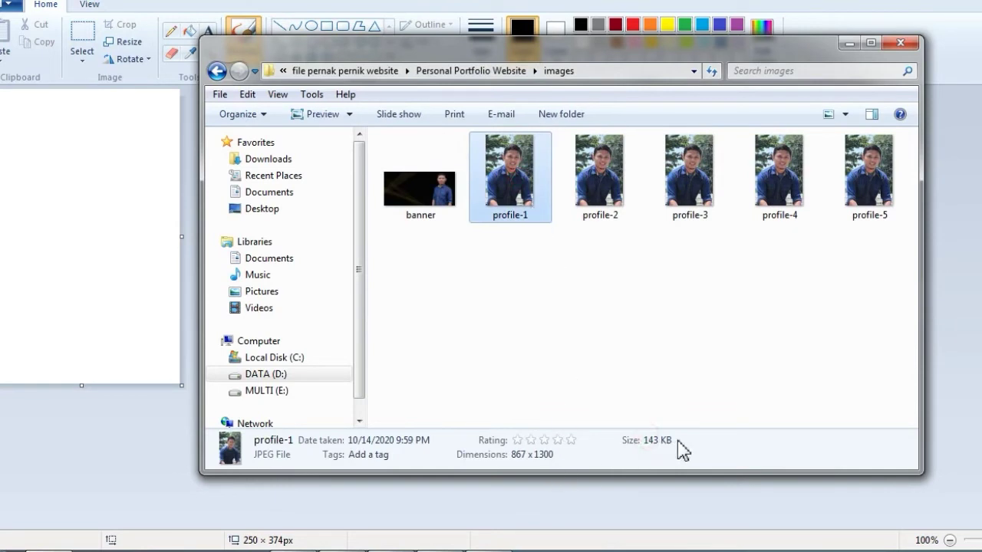
mouse_move(526, 180)
left_mouse_down()
mouse_move(71, 201)
mouse_move(34, 180)
left_mouse_up()
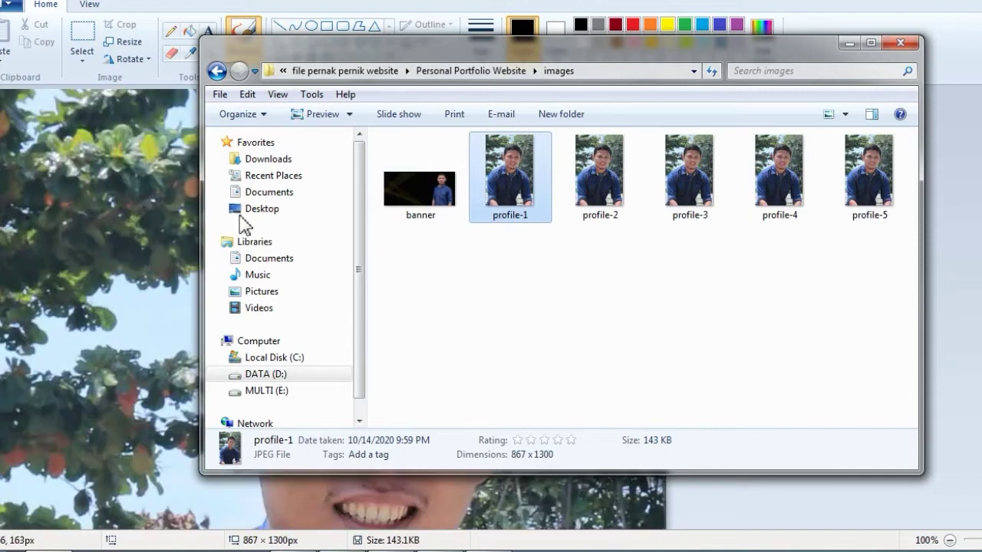
left_click(836, 230)
scroll(345, 337, "down", 3)
scroll(345, 337, "up", 3)
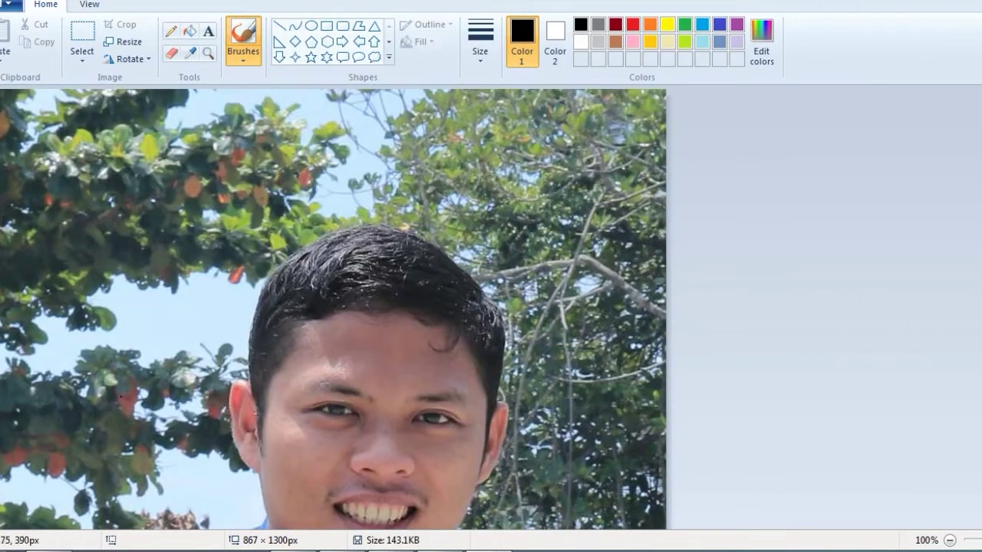
Step: Switch to the irfan.capcuy.com page and compare how large the profile photo appears in the About me and My teams sections
key("alt+Tab")
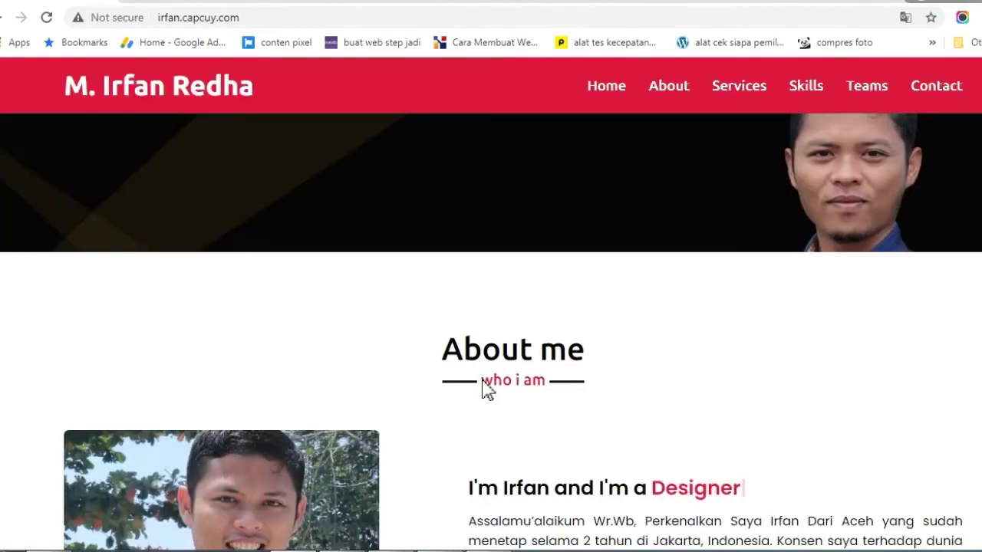
scroll(194, 290, "down", 3)
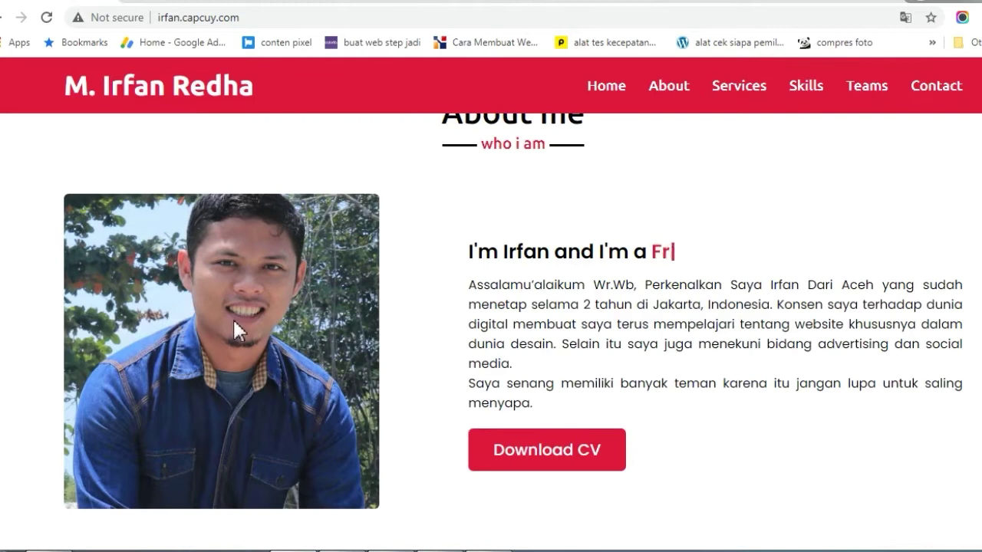
scroll(309, 297, "down", 1)
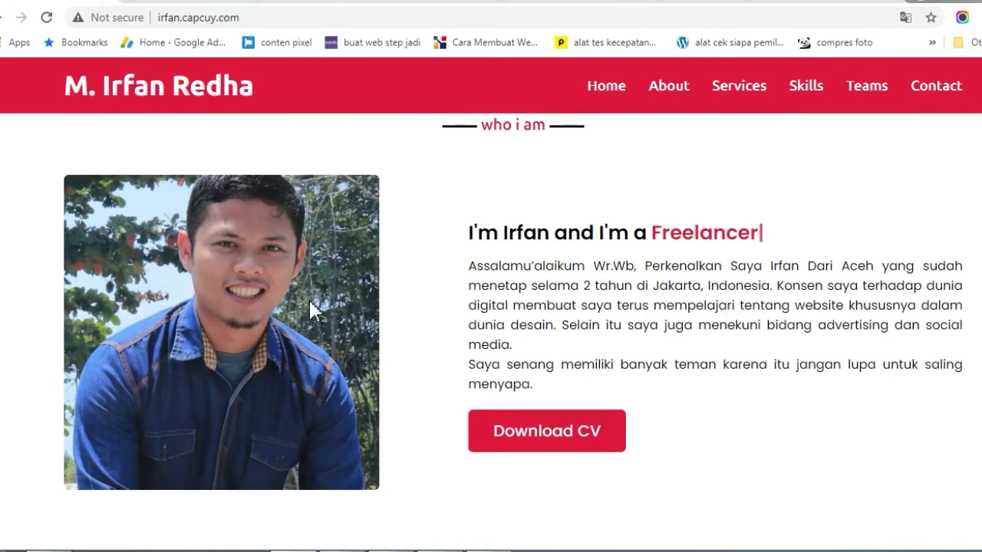
scroll(432, 315, "down", 15)
scroll(433, 329, "down", 3)
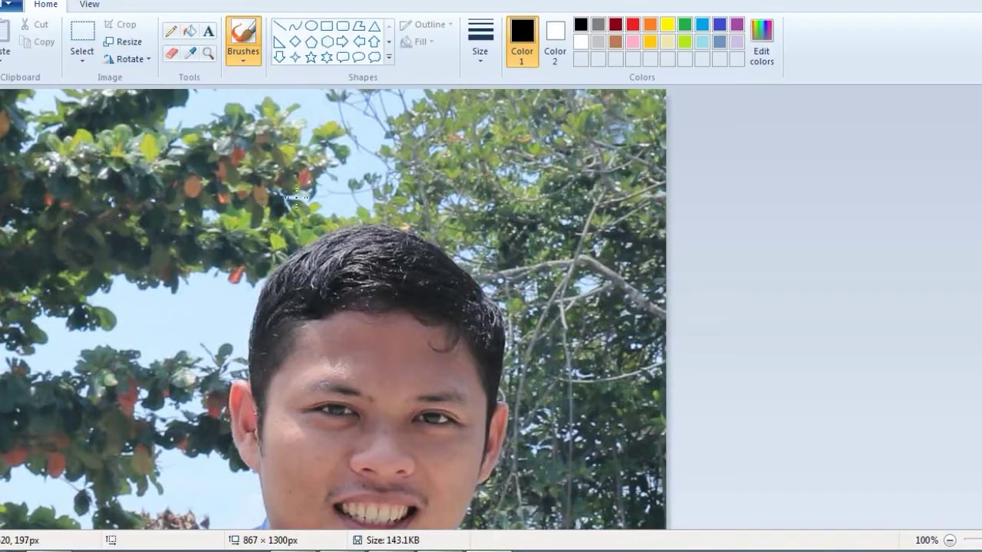
Step: Switch back to Paint and resize the profile image by pixels to a horizontal size of 250 with the aspect ratio maintained
left_click(123, 42)
left_click(151, 99)
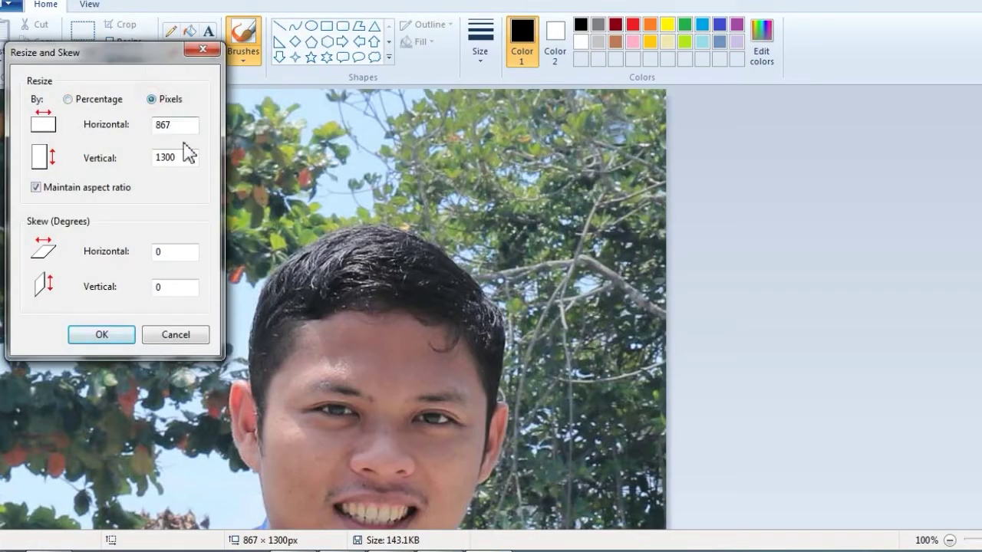
left_click_drag(184, 125, 149, 125)
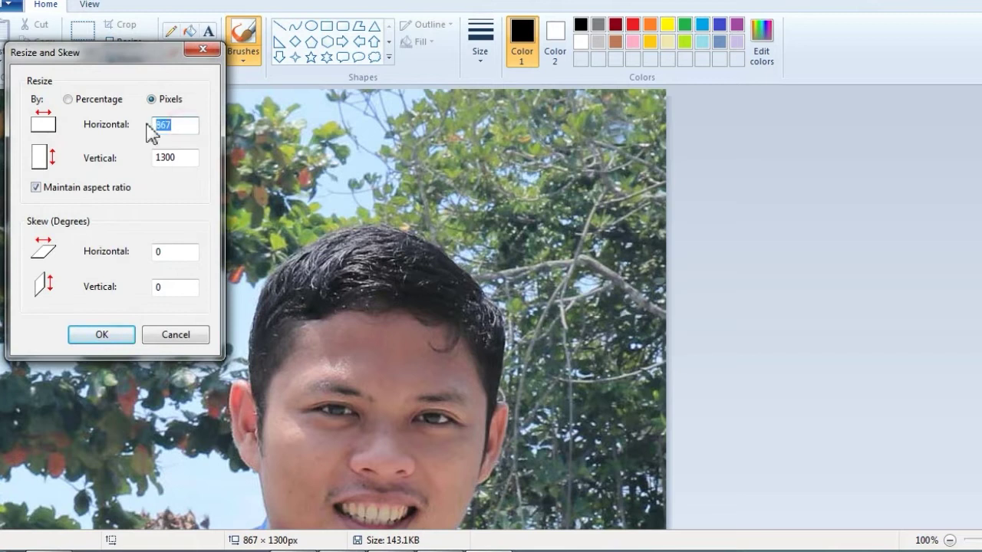
type("250")
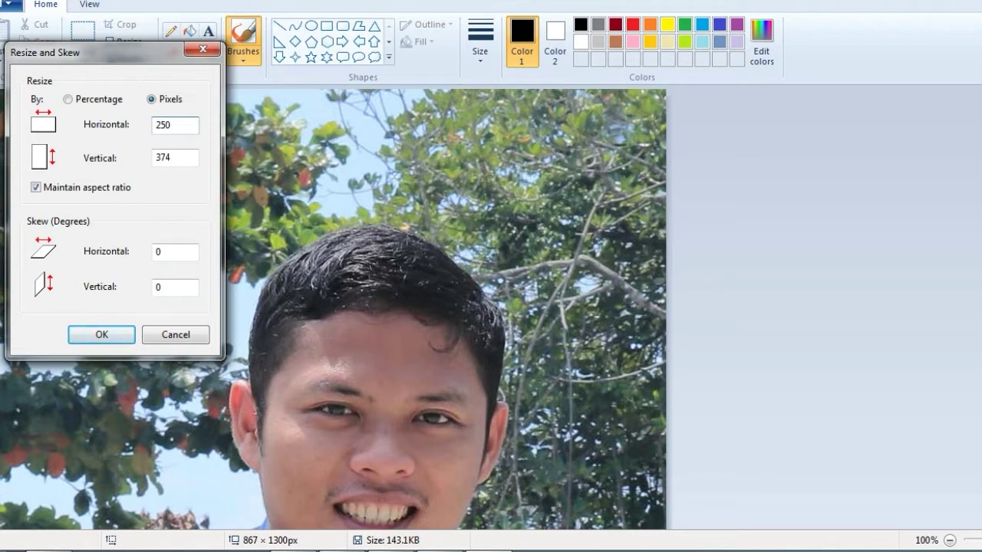
left_click(401, 540)
left_click(120, 341)
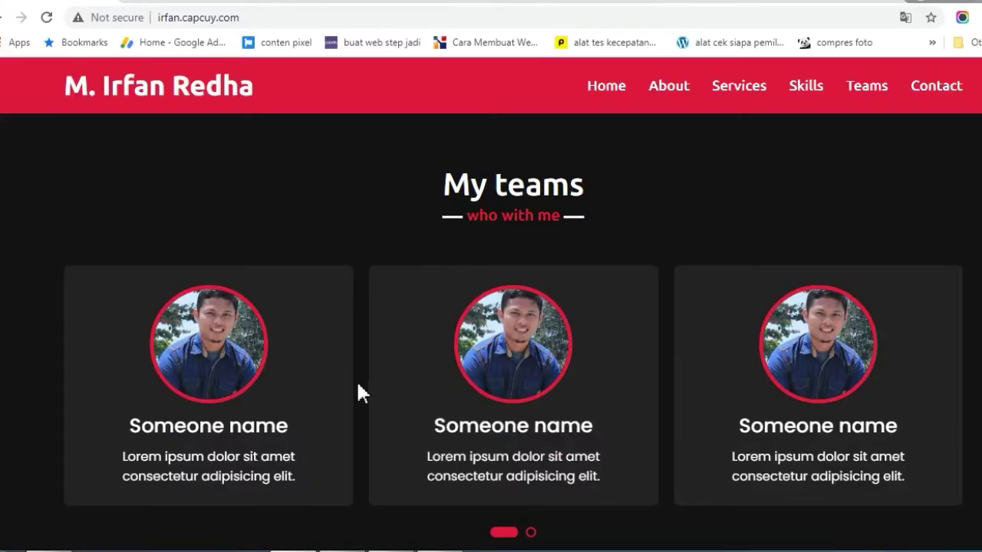
Step: Switch to the site's images folder and compare the file sizes and dimensions of profile-2 and the resized profile-1
key("alt+Tab")
left_click(541, 295)
left_click(508, 180)
left_click(601, 201)
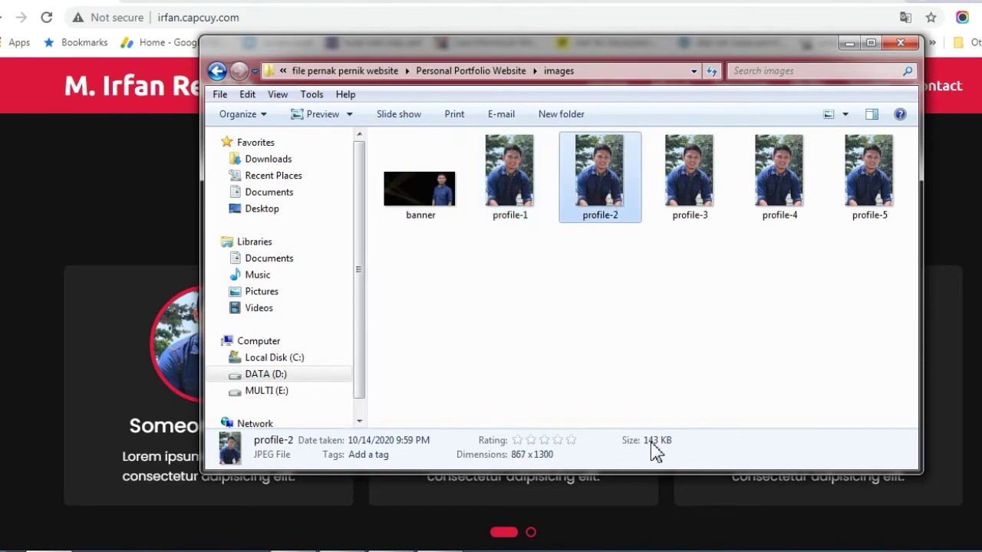
left_click(527, 210)
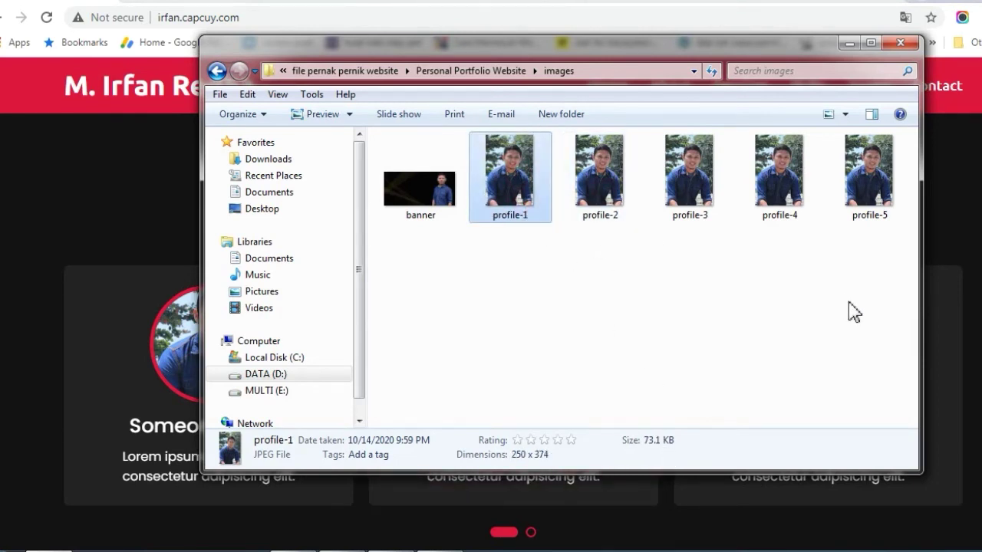
Step: Delete the banner and all five profile images from the images folder
left_click_drag(883, 304, 378, 144)
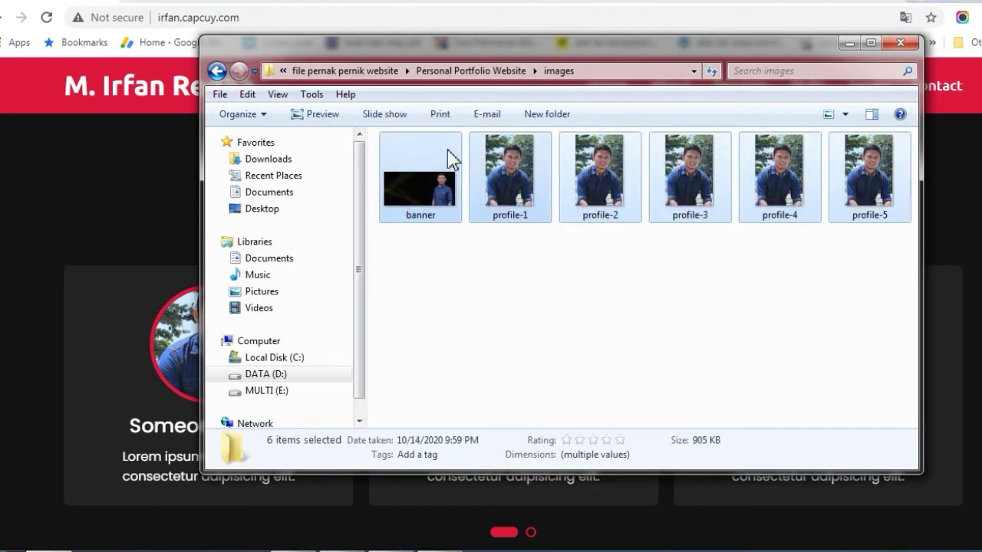
key("Delete")
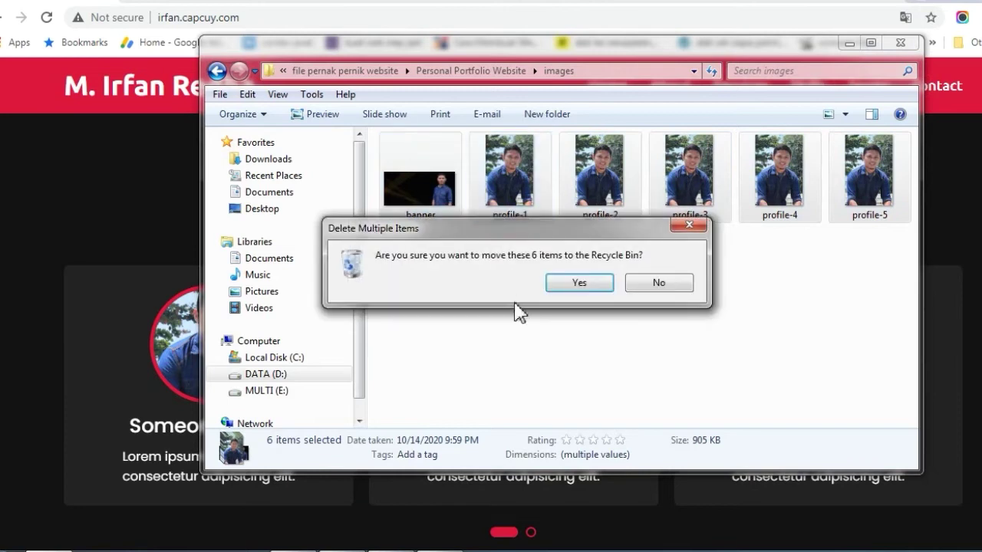
key("Return")
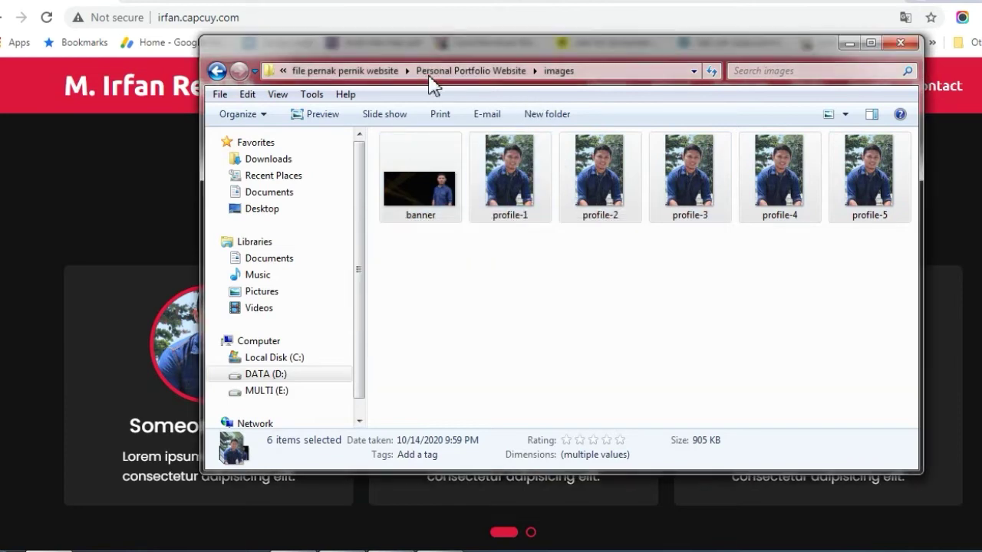
Step: Go up to the file pernak pernik website folder and check the file sizes of its banner and profile-1 images
left_click(368, 77)
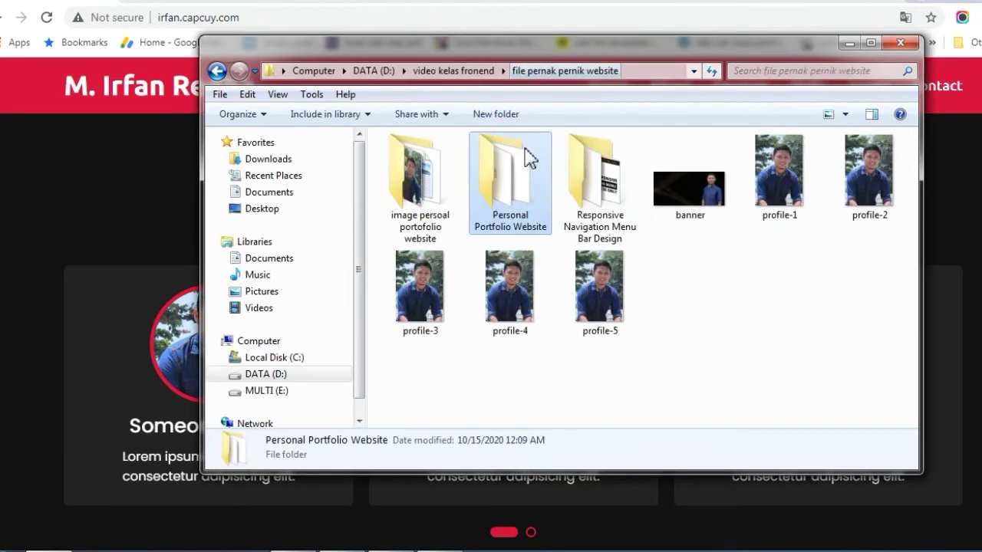
left_click(704, 201)
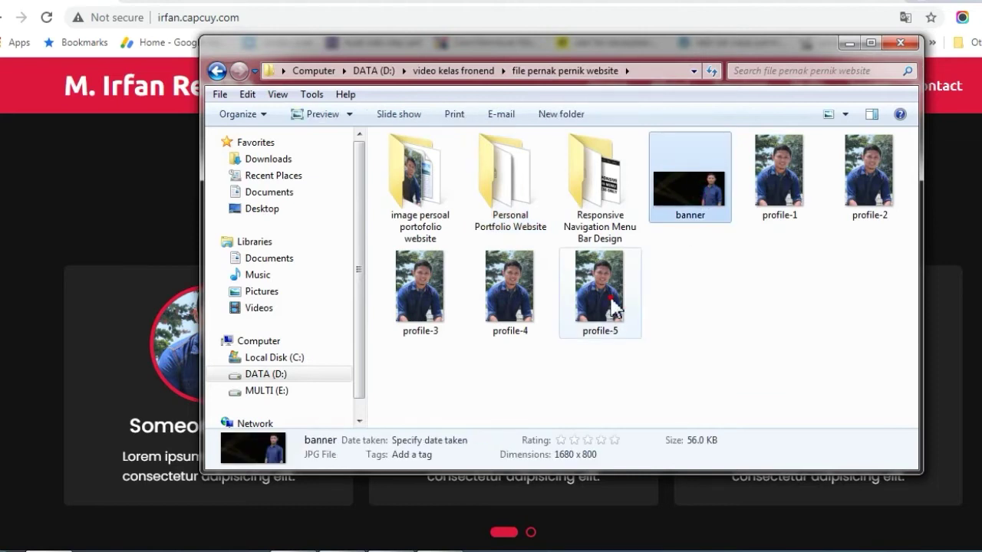
left_click(614, 307, "shift")
left_click(771, 224)
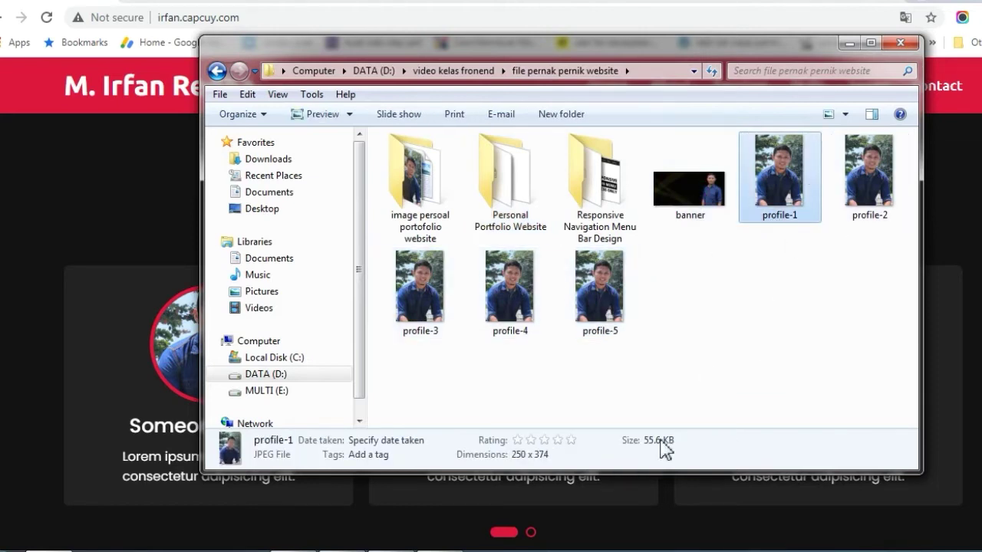
Step: Move the banner and profile-1 to profile-5 images from file pernak pernik website into the images folder of Personal Portfolio Website
left_click(681, 208)
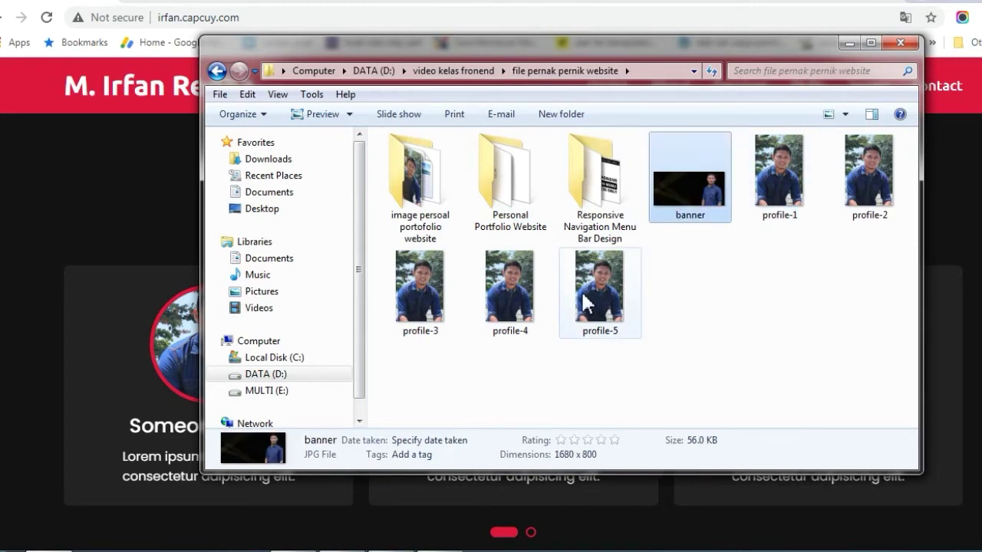
left_click(609, 303, "shift")
right_click(608, 300)
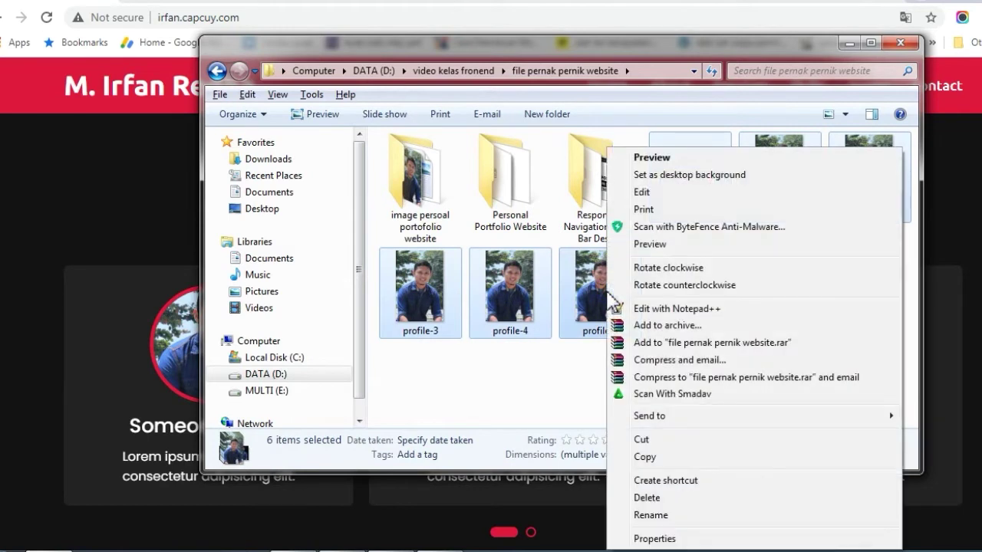
left_click(680, 439)
left_click(526, 184)
double_click(525, 184)
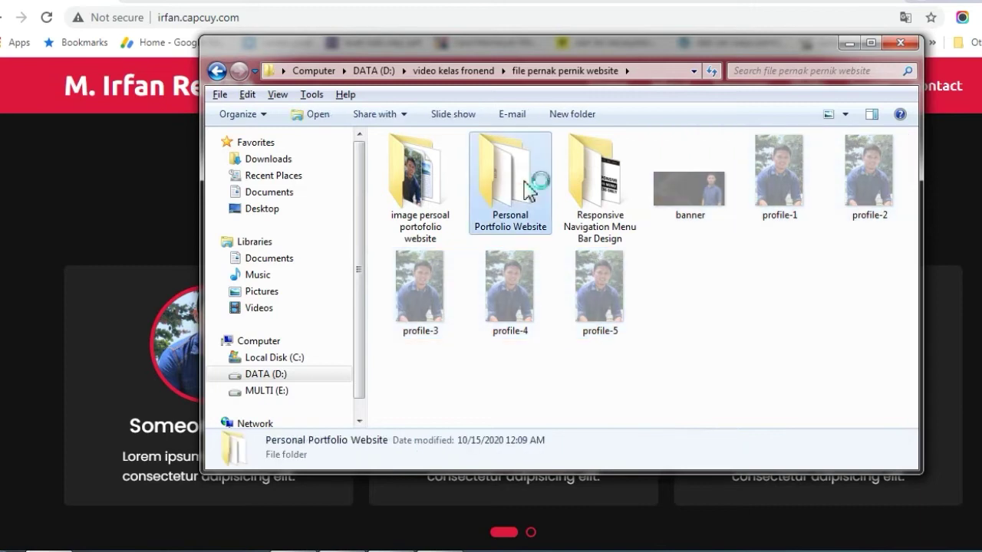
double_click(493, 160)
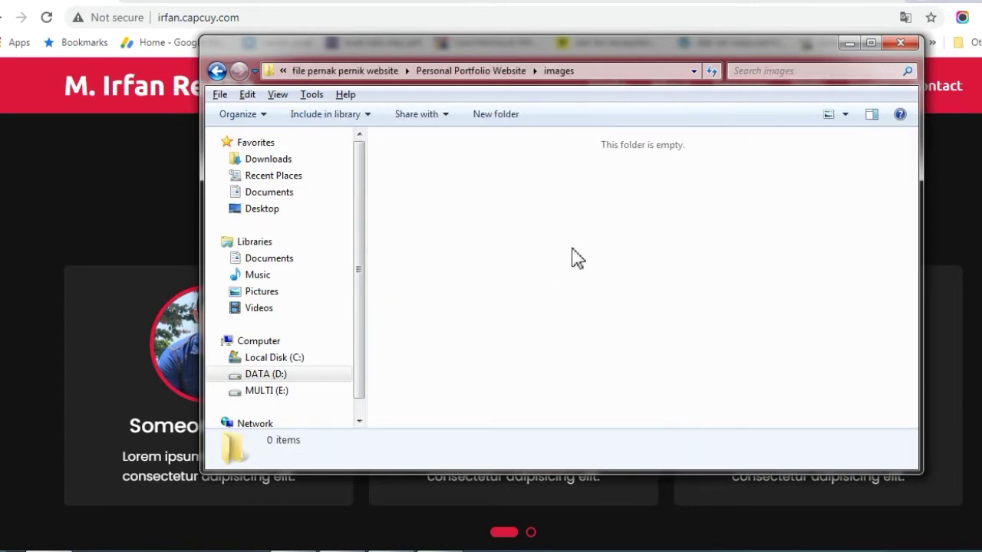
right_click(530, 199)
left_click(601, 312)
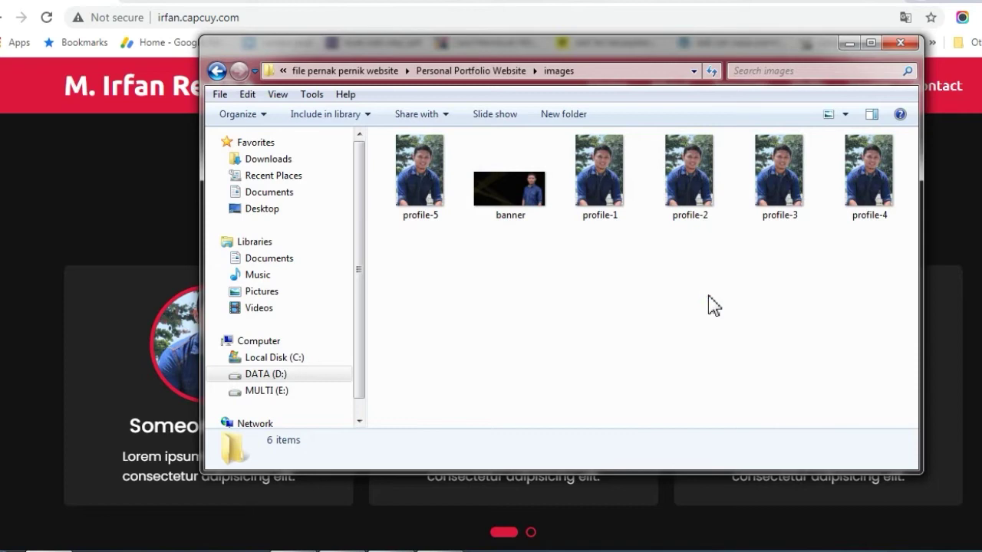
right_click(685, 270)
left_click(759, 333)
Step: Archive the images folder with the index, script and style files in ZIP format as Personal Portfolio Website.zip
left_click(507, 73)
left_click(454, 224)
left_click(453, 210, "shift")
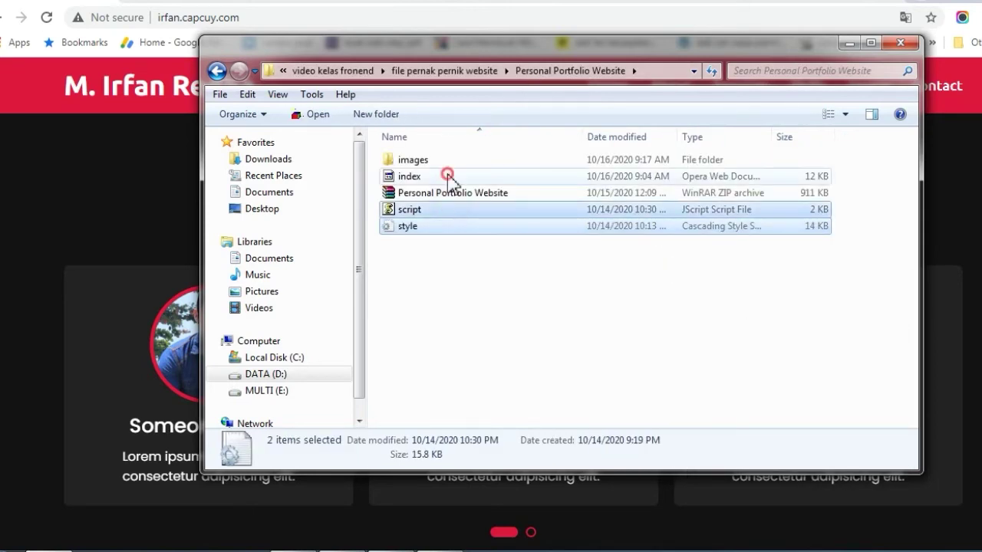
left_click(449, 176, "ctrl")
left_click(450, 161, "ctrl")
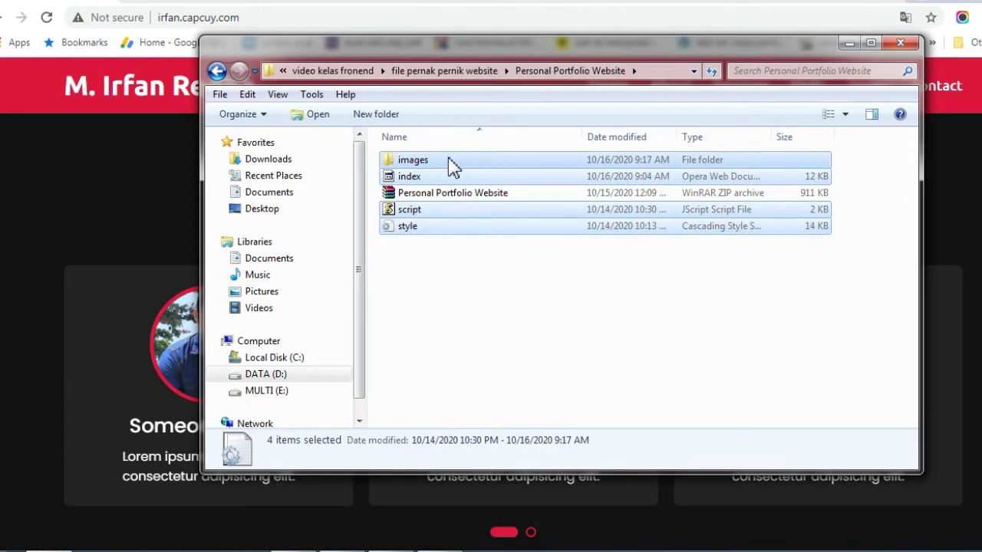
right_click(449, 161)
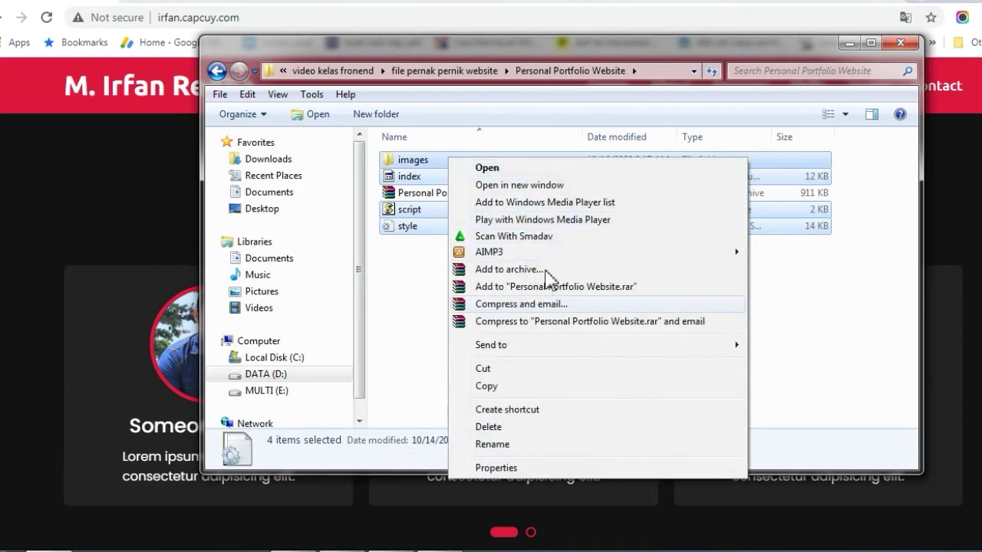
left_click(547, 273)
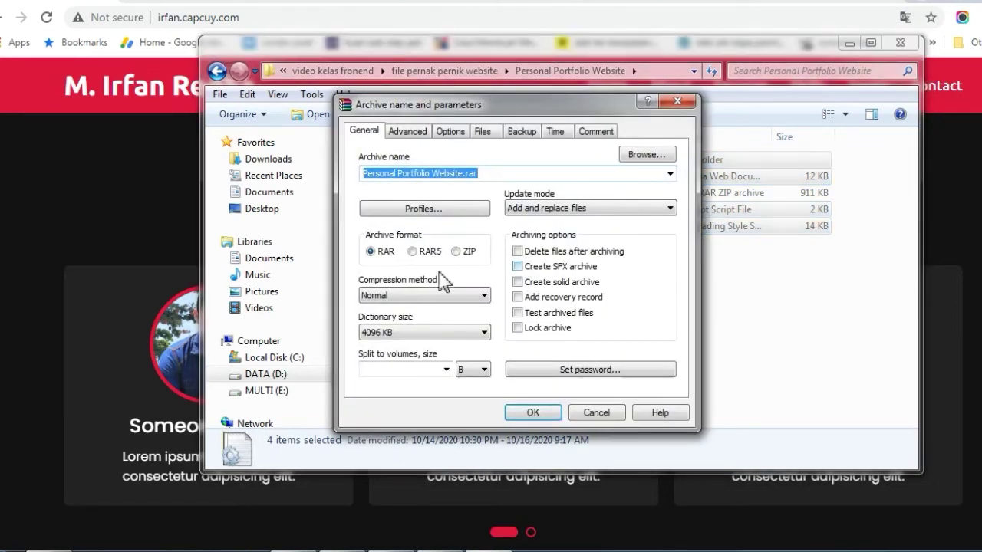
left_click(457, 251)
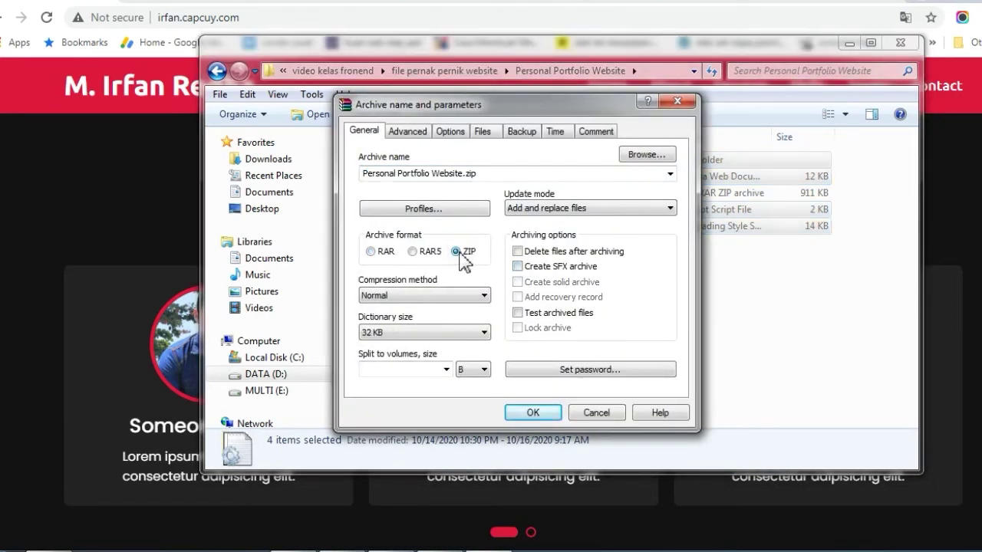
left_click(537, 412)
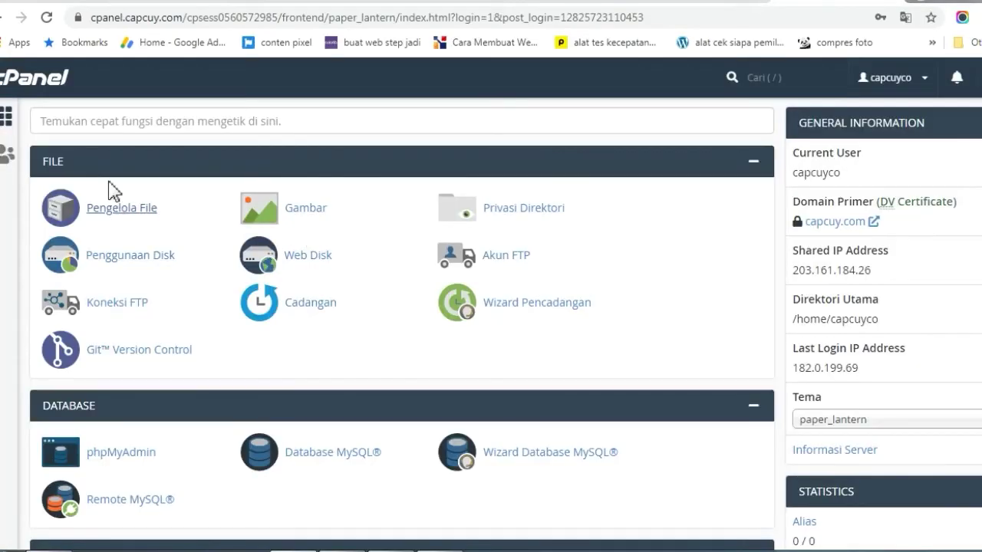
Step: Open the cPanel file manager, entering the account password to log in again
left_click(135, 212)
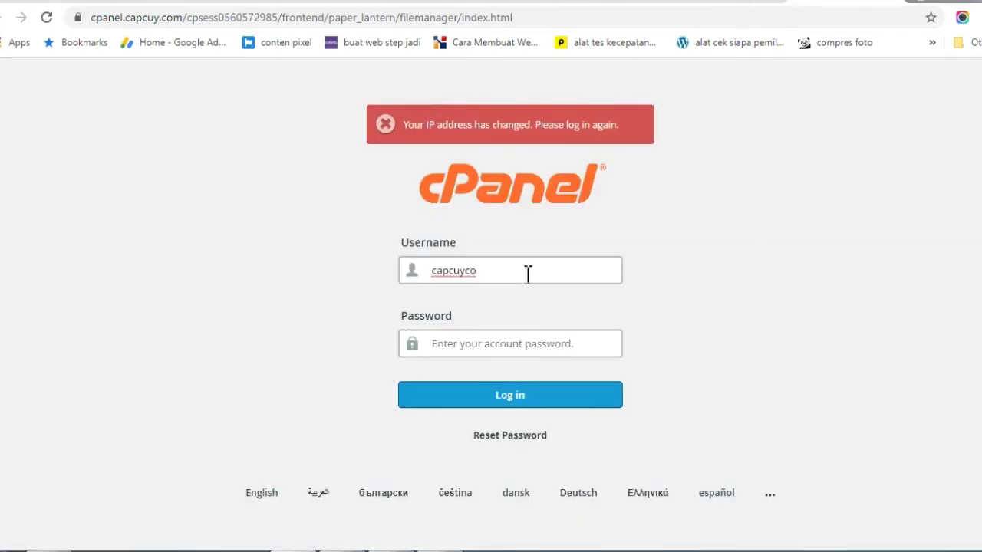
left_click(538, 343)
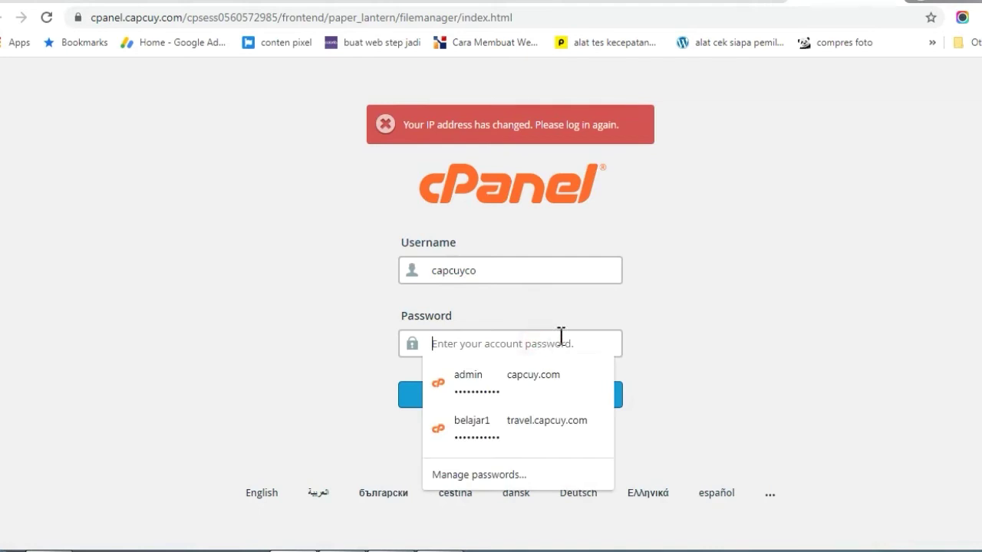
type("*")
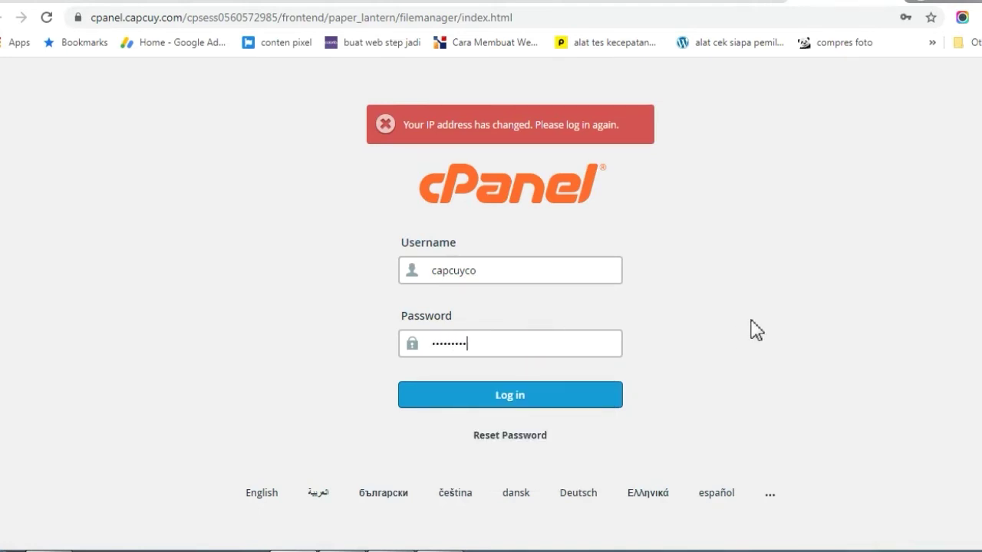
left_click(559, 398)
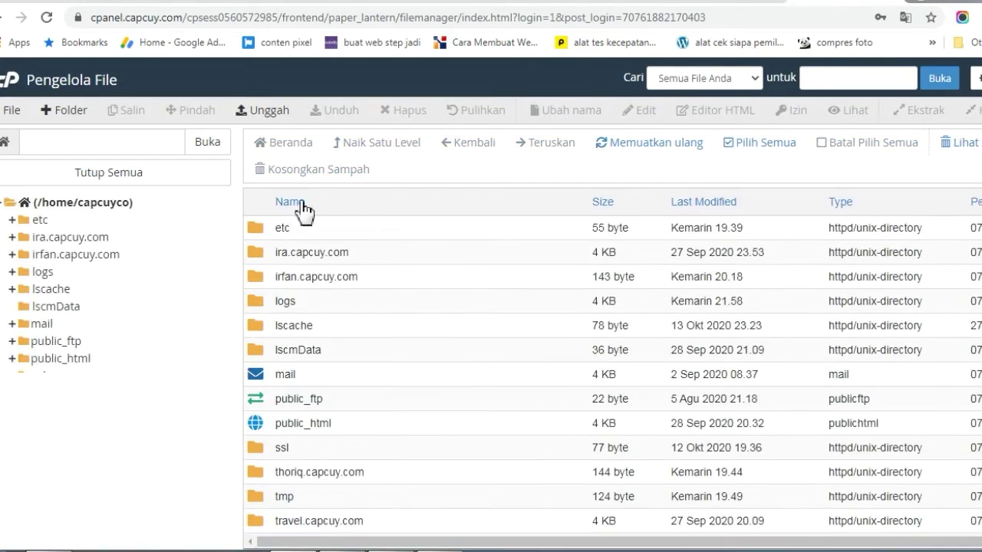
Step: Open the irfan.capcuy.com folder in the file manager
left_click(12, 254)
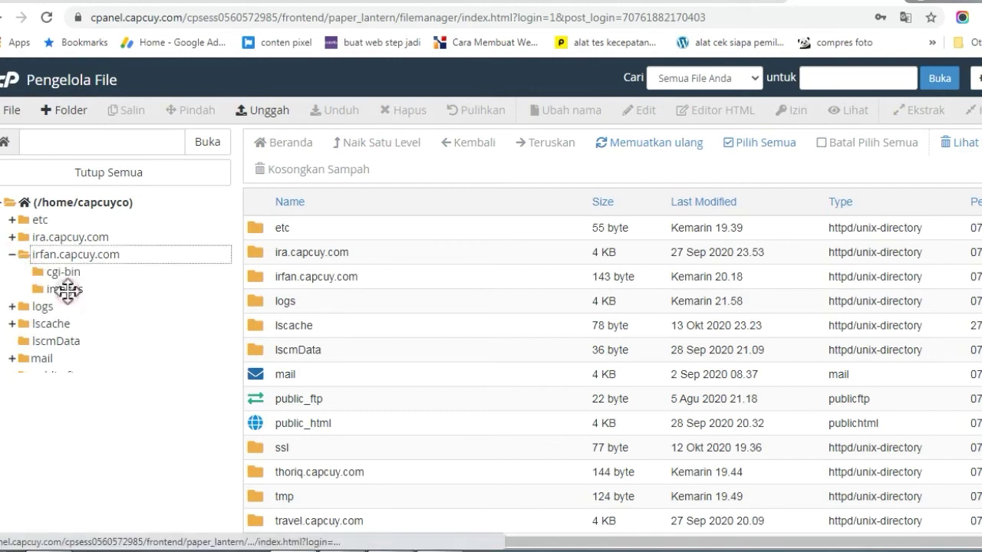
left_click(64, 289)
left_click(76, 255)
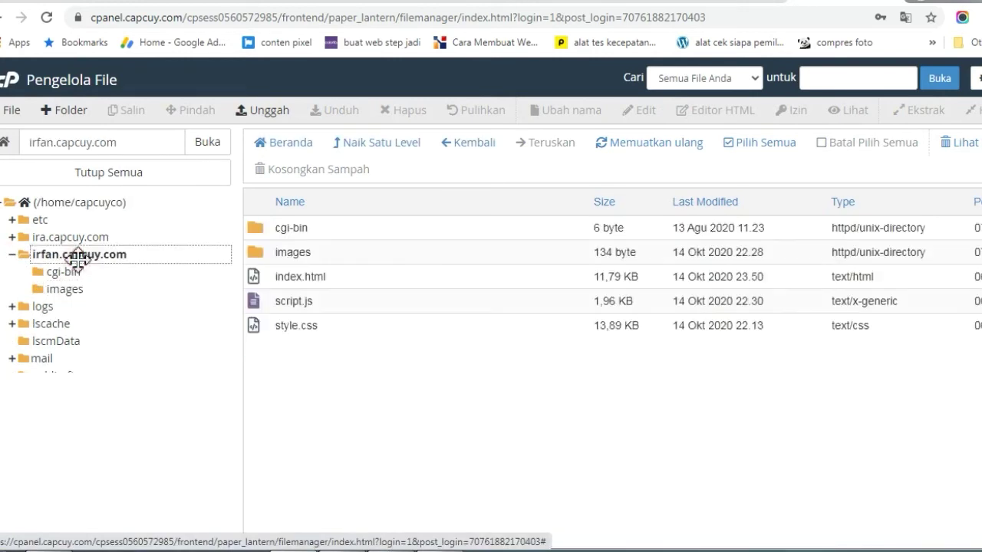
Step: Permanently delete the images folder, index.html, script.js and style.css from the irfan.capcuy.com folder, keeping cgi-bin
left_click(309, 374)
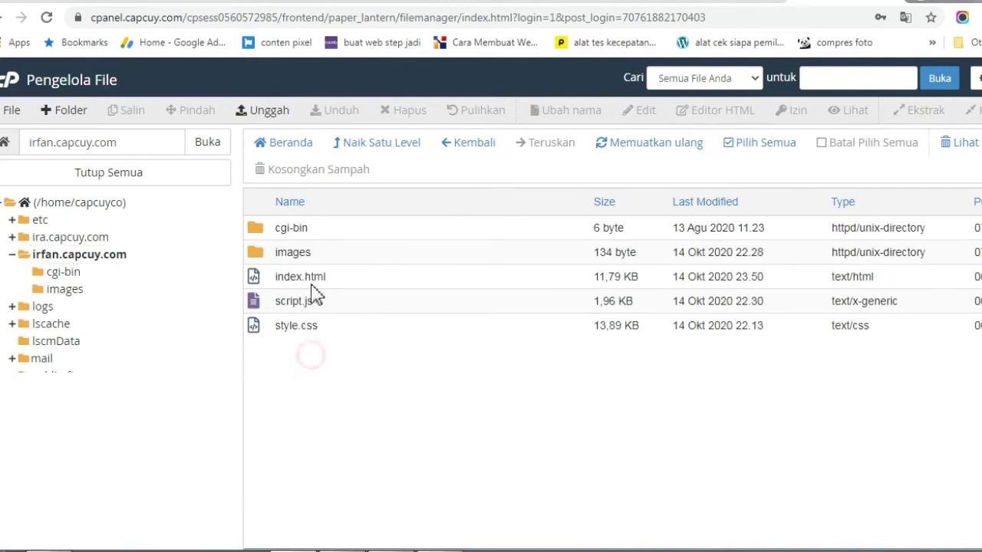
left_click_drag(306, 350, 311, 259)
left_click(299, 400)
left_click(300, 327)
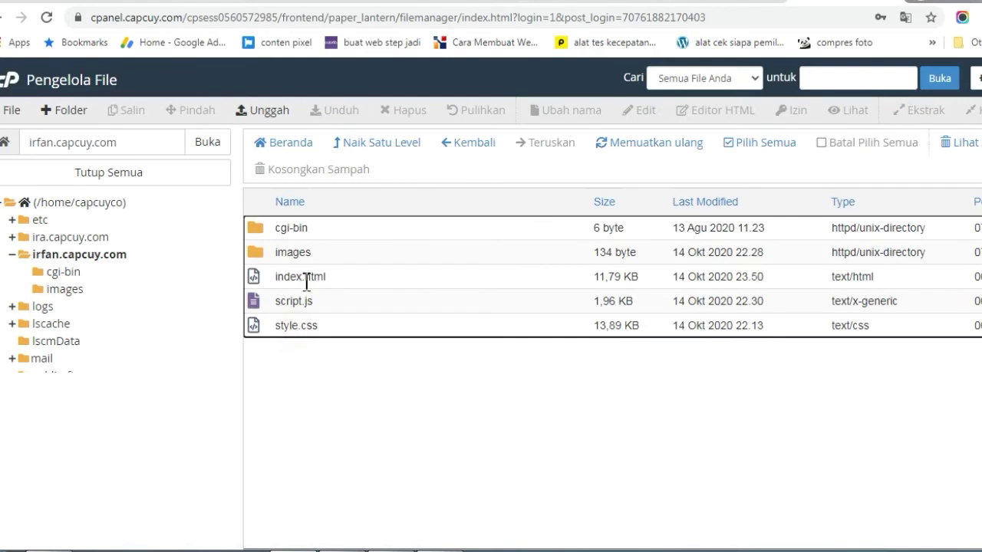
left_click(335, 253)
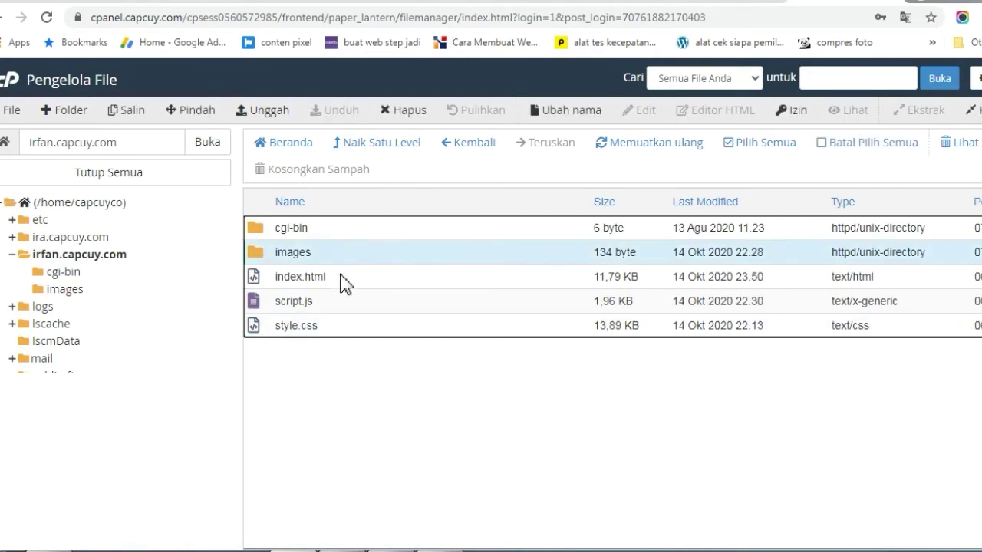
left_click(343, 277, "ctrl")
left_click(339, 301, "ctrl")
left_click(337, 325, "ctrl")
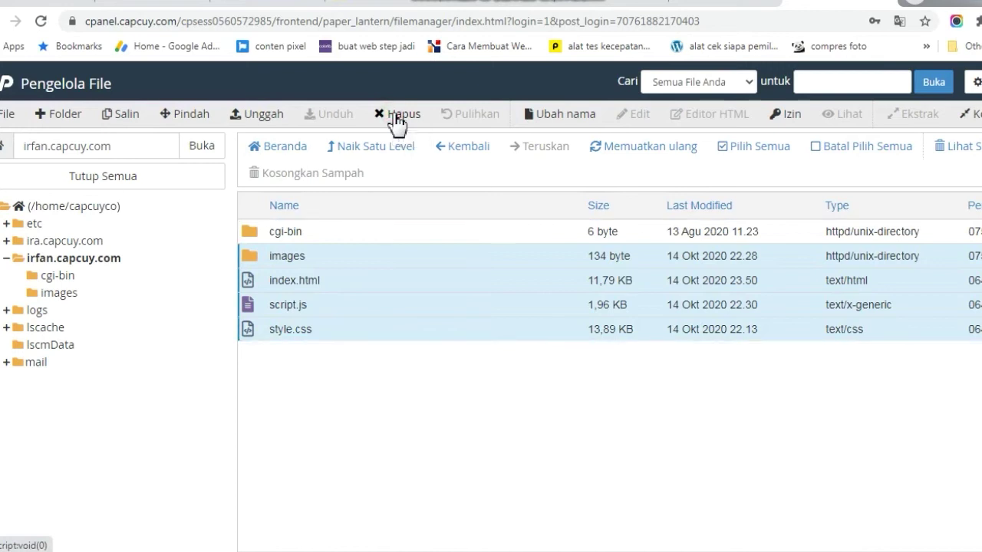
left_click(394, 115)
left_click(349, 329)
left_click(642, 373)
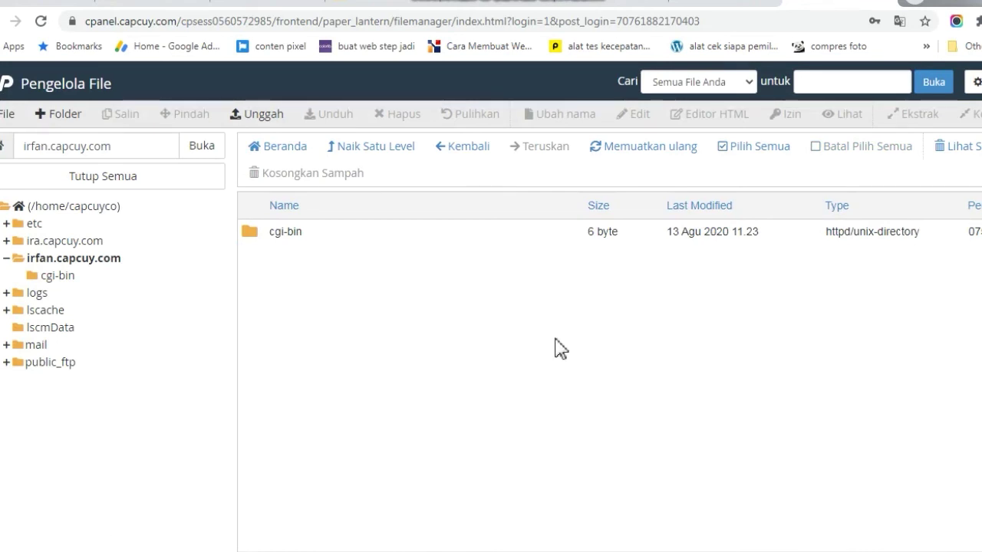
Step: Upload Personal Portfolio Website.zip from the local Personal Portfolio Website folder to irfan.capcuy.com and return to the hosted folder
left_click(260, 115)
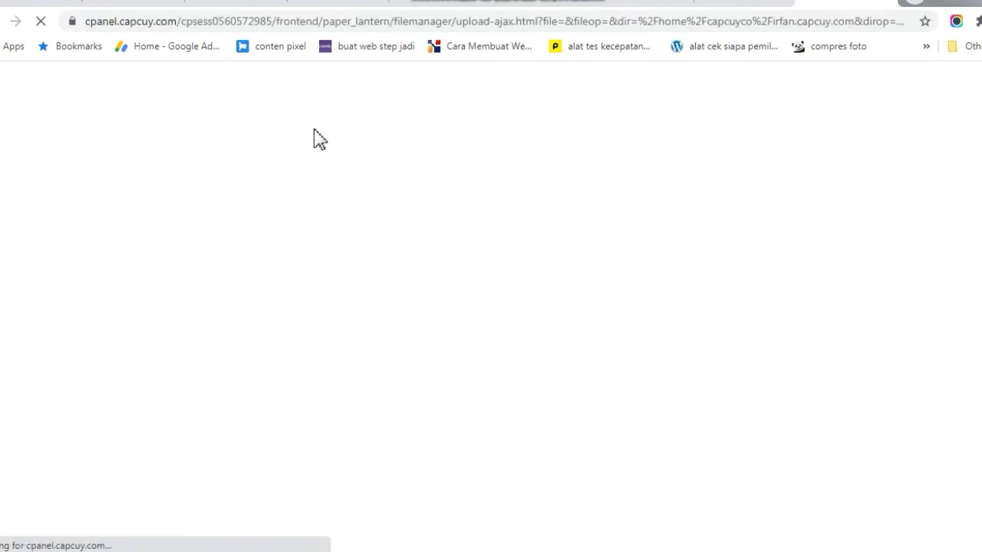
left_click(528, 342)
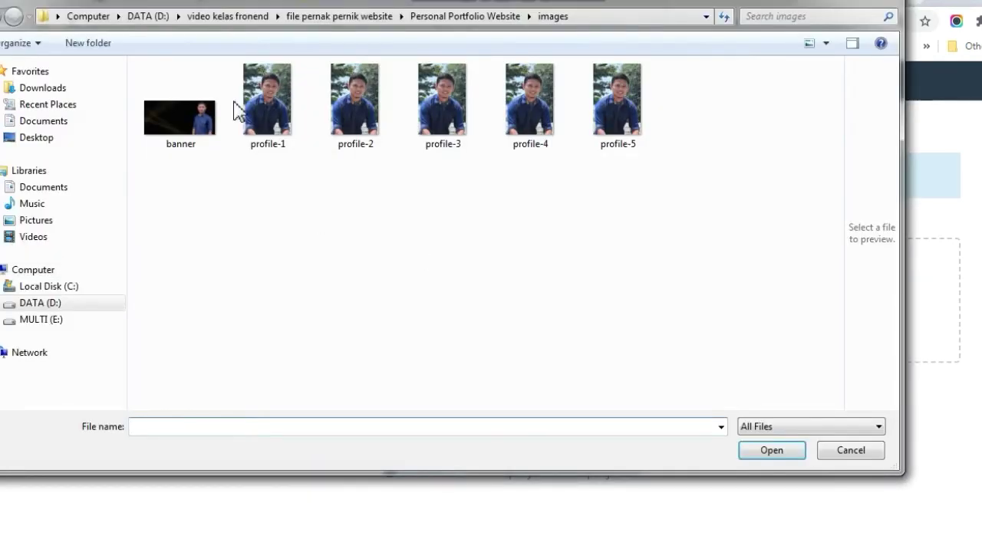
left_click(427, 23)
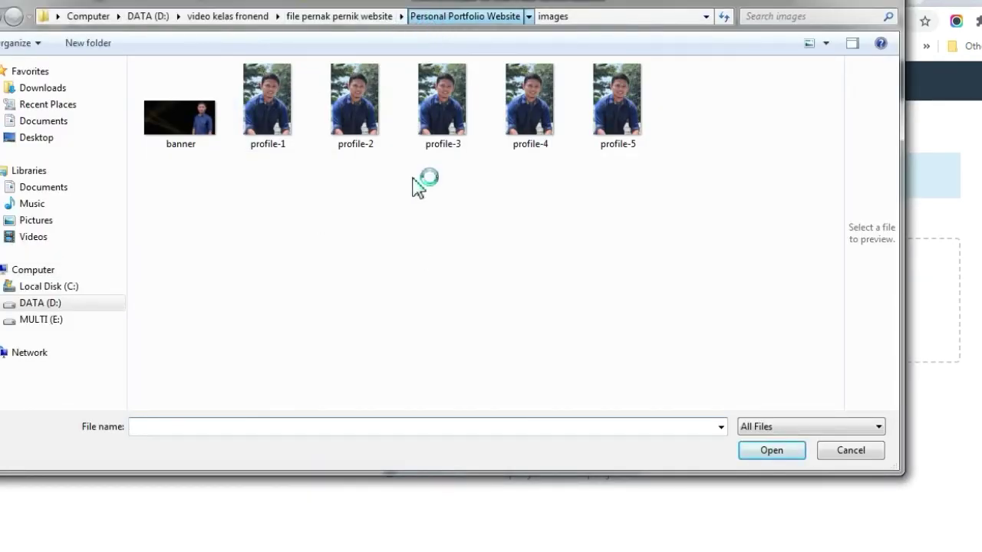
left_click(224, 128)
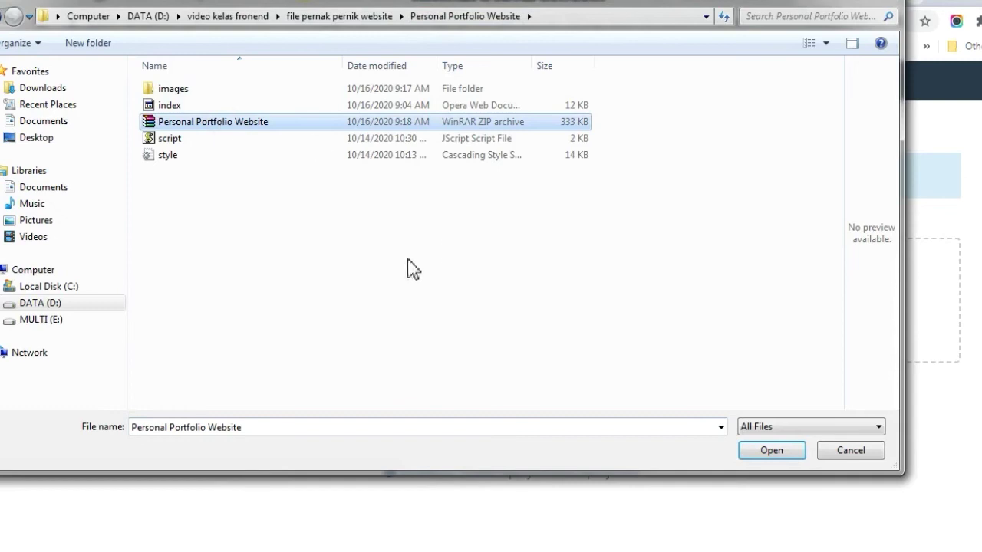
left_click(771, 450)
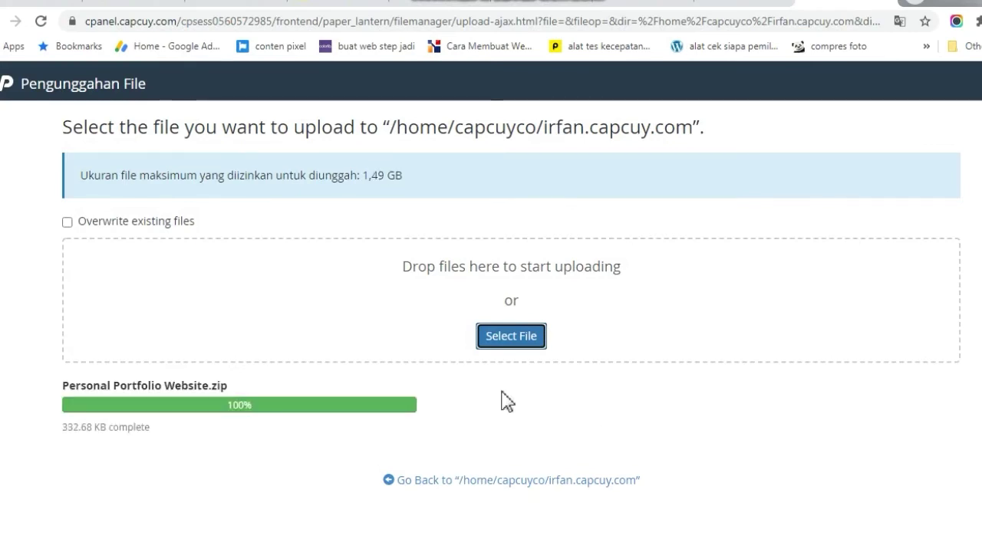
left_click(543, 481)
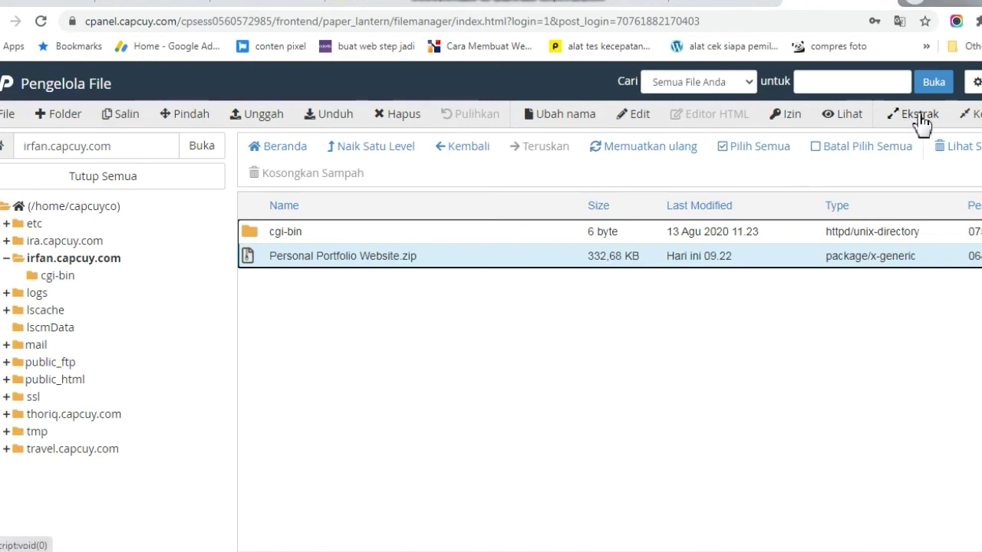
Step: Extract the uploaded Personal Portfolio Website.zip into /irfan.capcuy.com and dismiss the extraction results
left_click(910, 123)
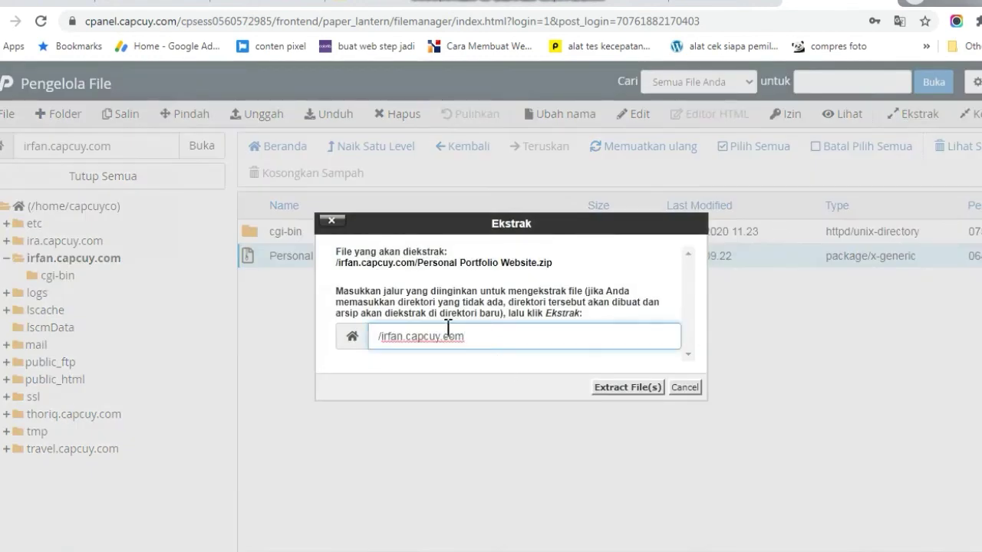
left_click(633, 387)
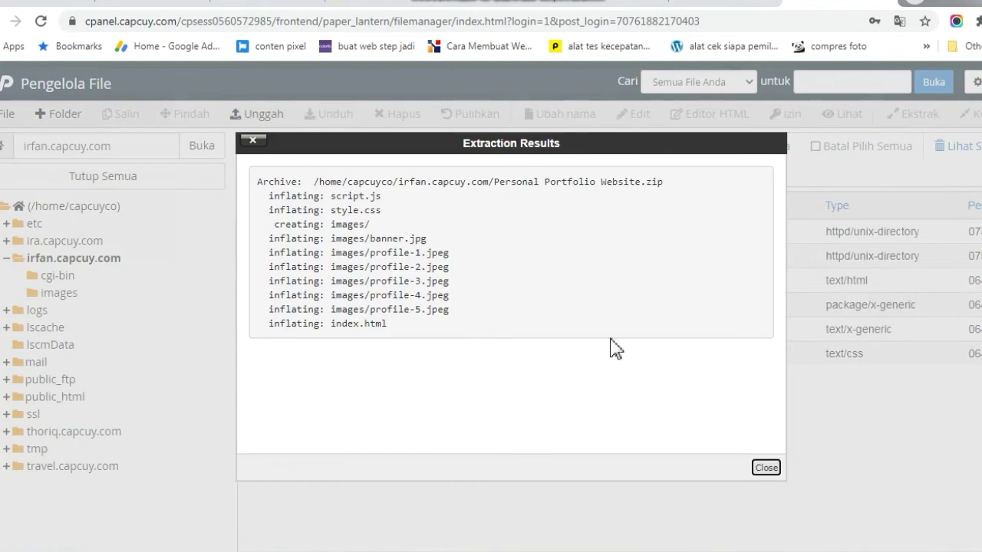
left_click(765, 467)
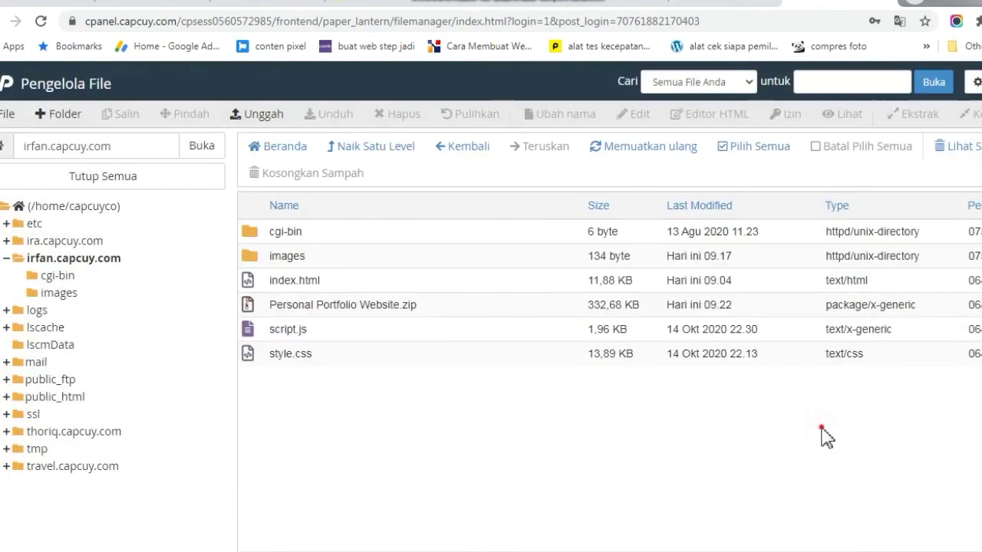
Step: Delete Personal Portfolio Website.zip from the hosted folder permanently, skipping the trash
left_click(401, 305)
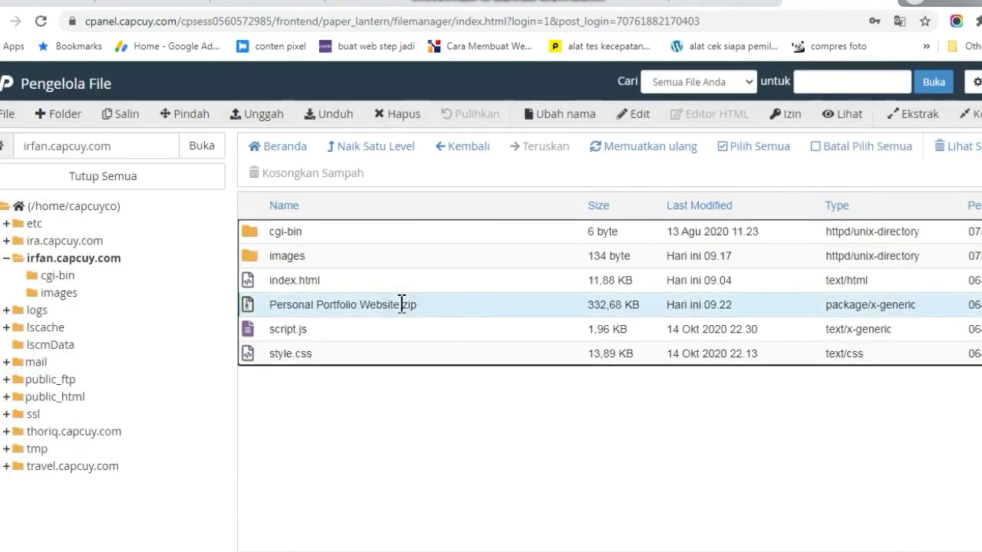
right_click(428, 306)
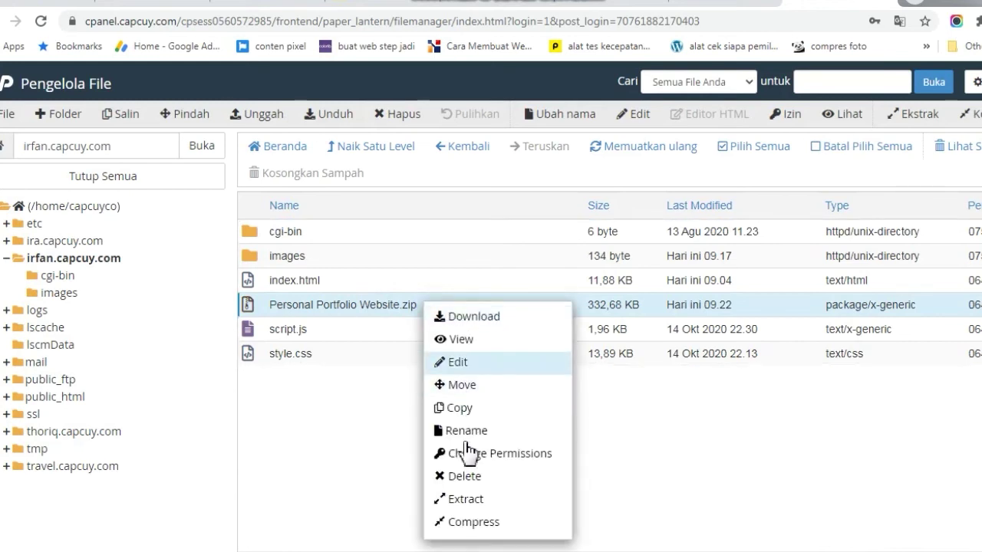
left_click(497, 478)
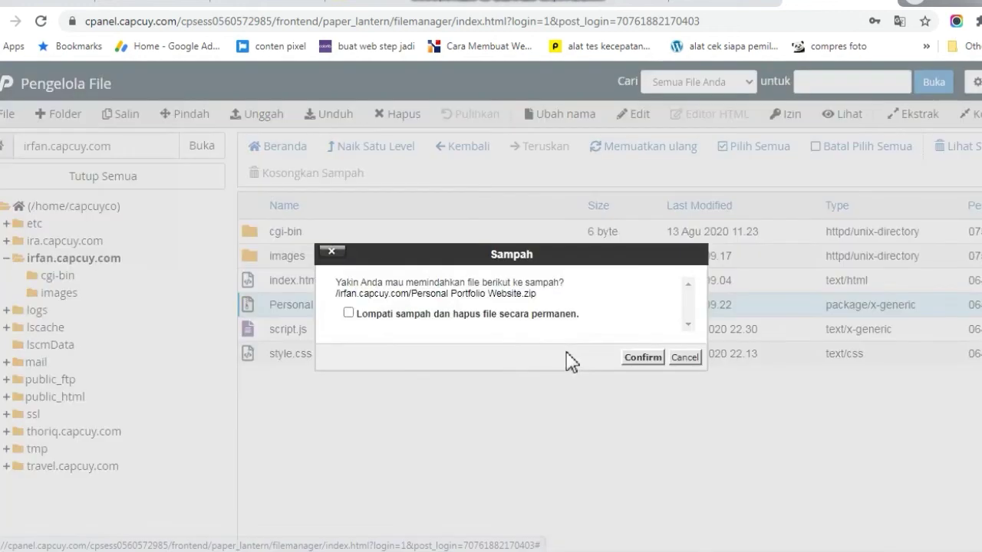
left_click(526, 314)
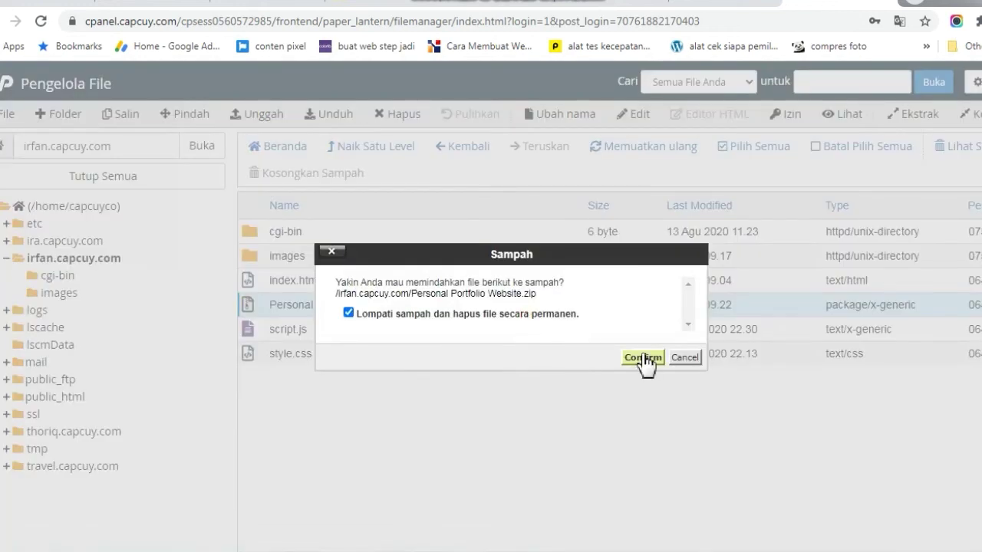
left_click(643, 356)
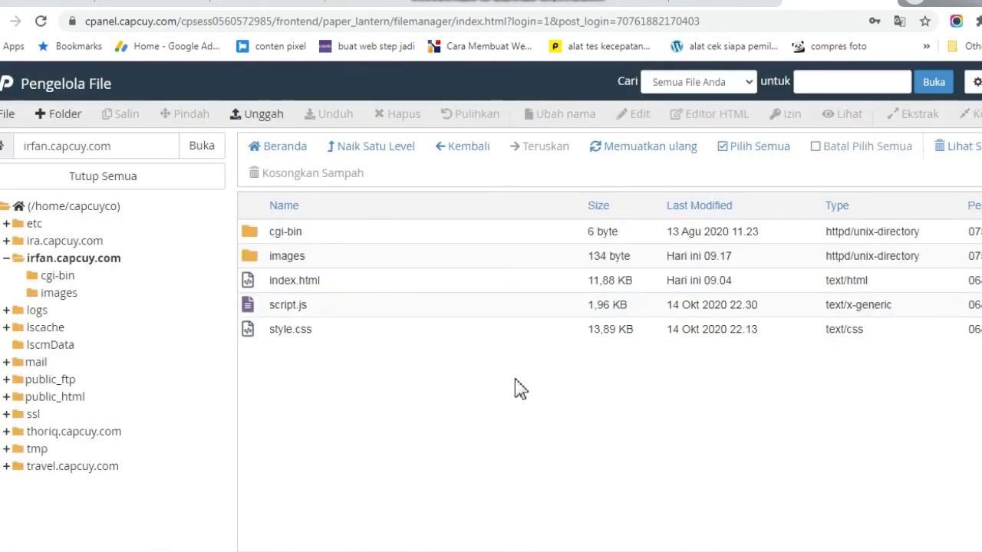
Step: Check the extracted images folder and reload the irfan.capcuy.com site to review its banner, About me and My teams sections
double_click(315, 258)
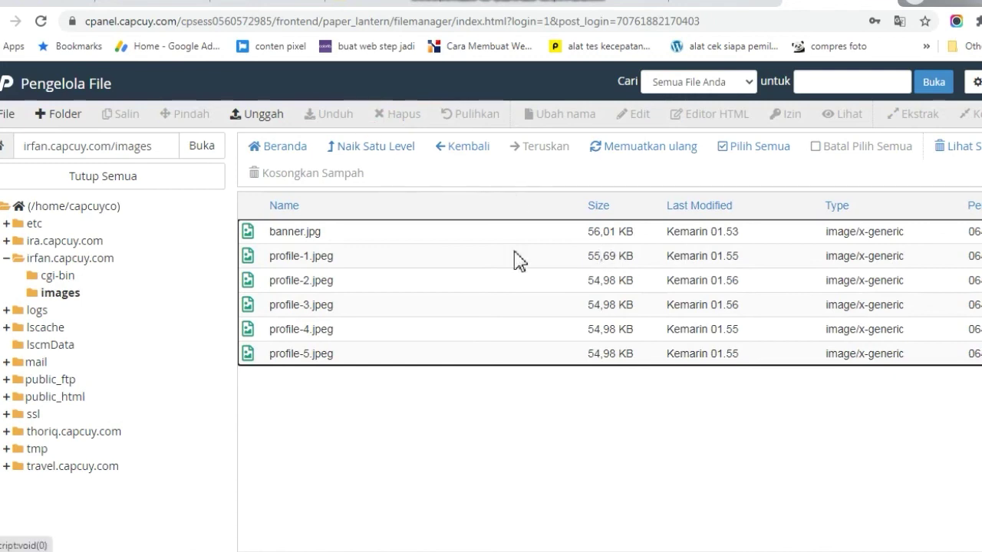
left_click(384, 147)
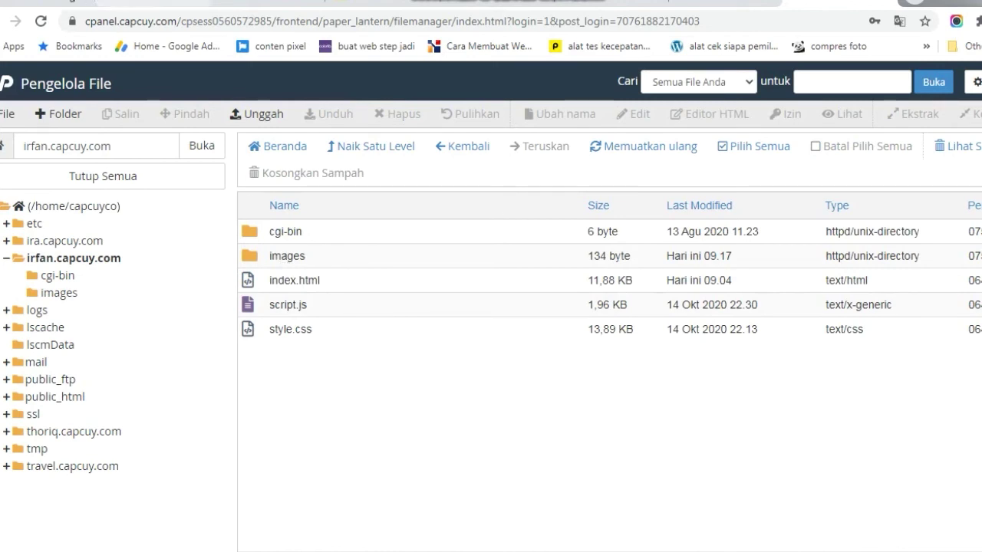
left_click(63, 2)
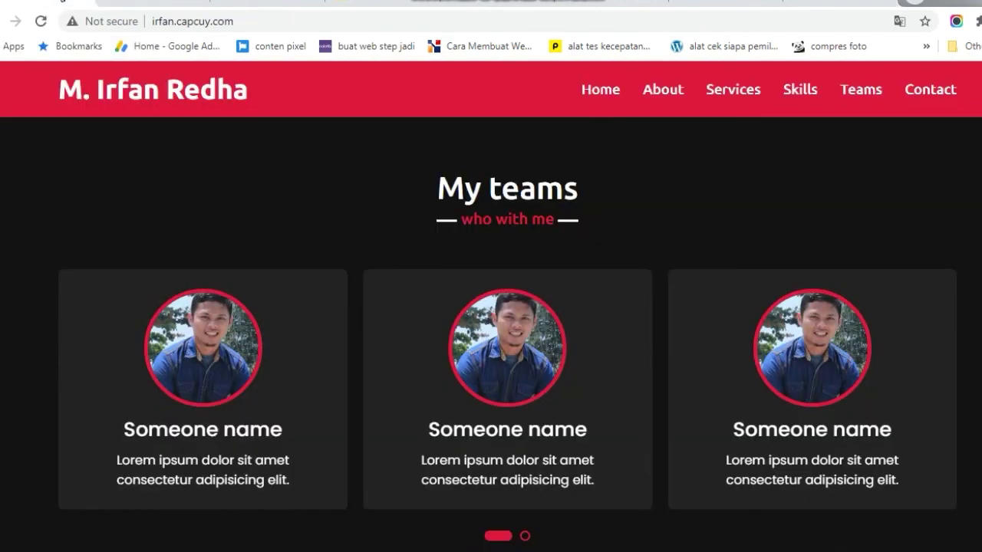
left_click(42, 22)
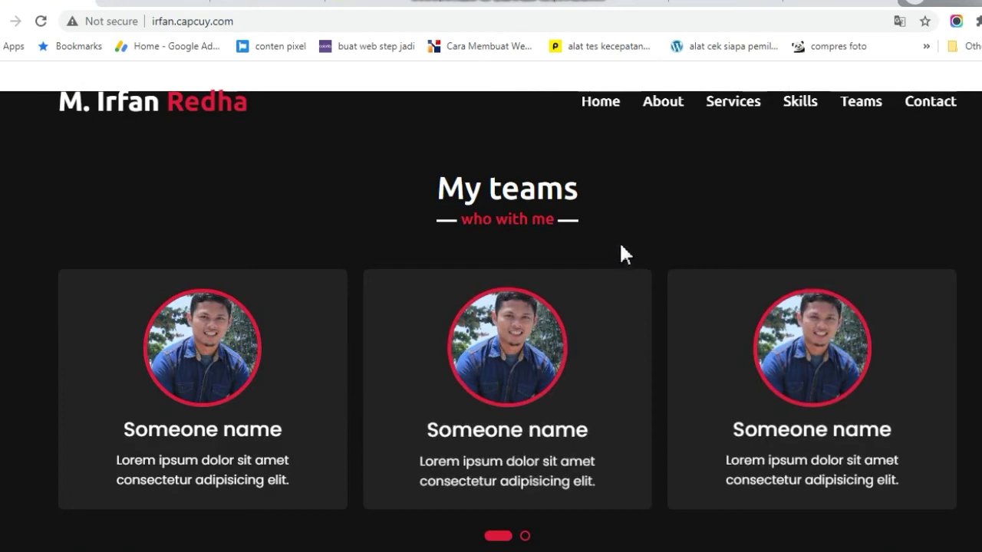
scroll(625, 253, "up", 15)
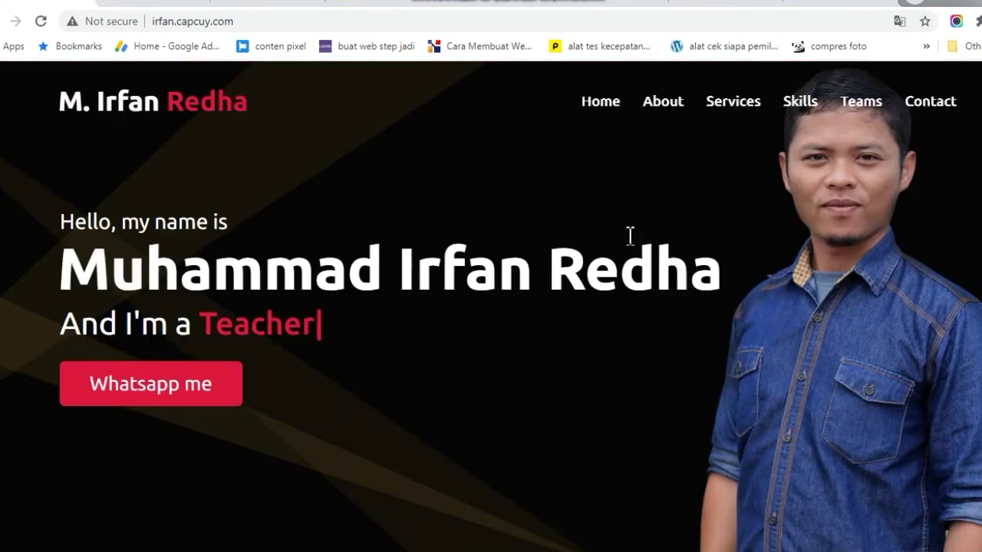
scroll(592, 338, "down", 10)
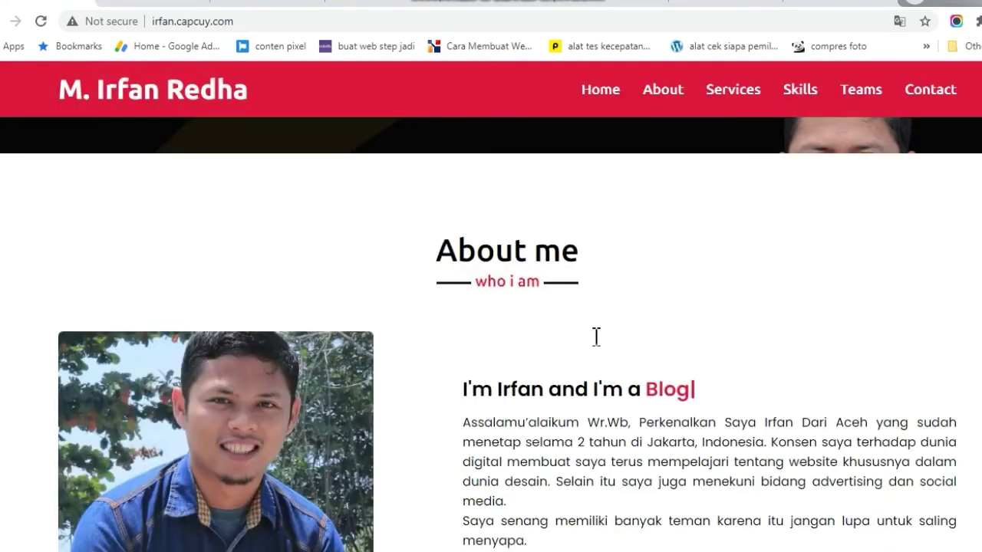
scroll(594, 344, "up", 3)
scroll(581, 350, "down", 3)
scroll(416, 344, "up", 3)
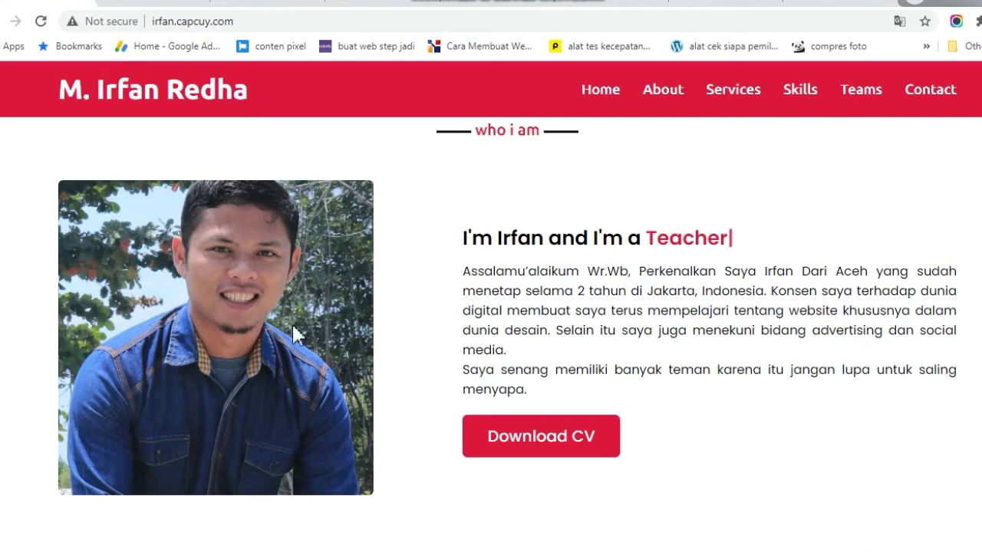
scroll(394, 300, "down", 5)
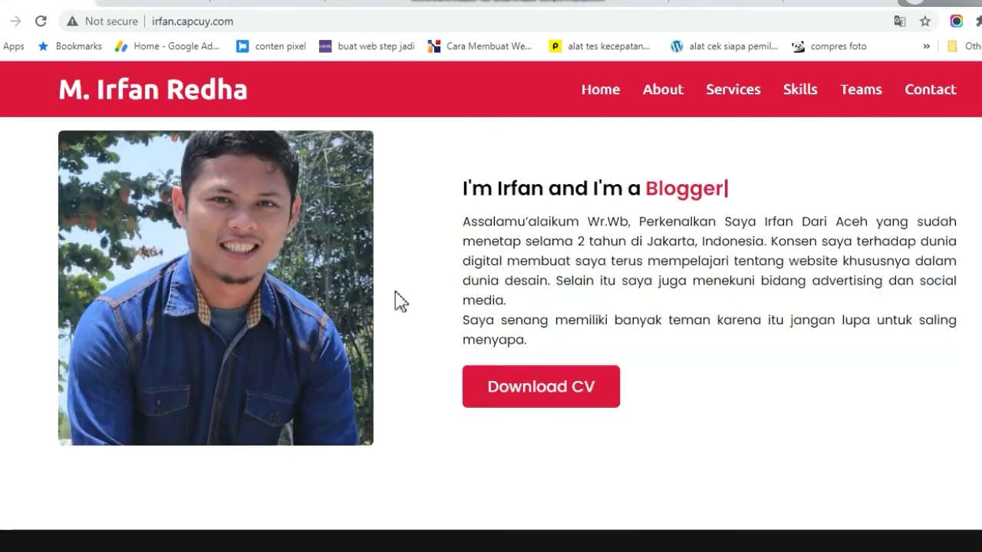
scroll(457, 293, "down", 10)
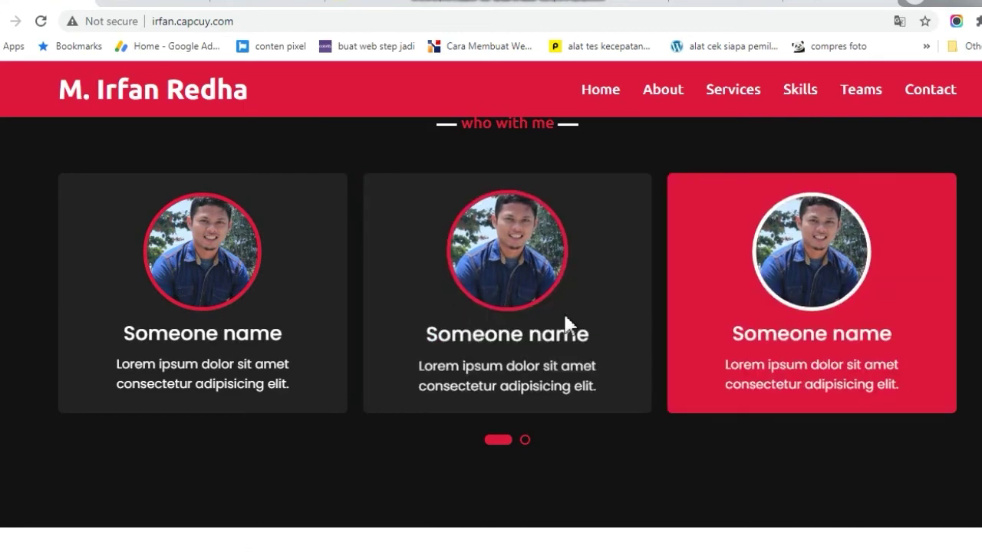
scroll(554, 301, "down", 2)
scroll(555, 311, "up", 20)
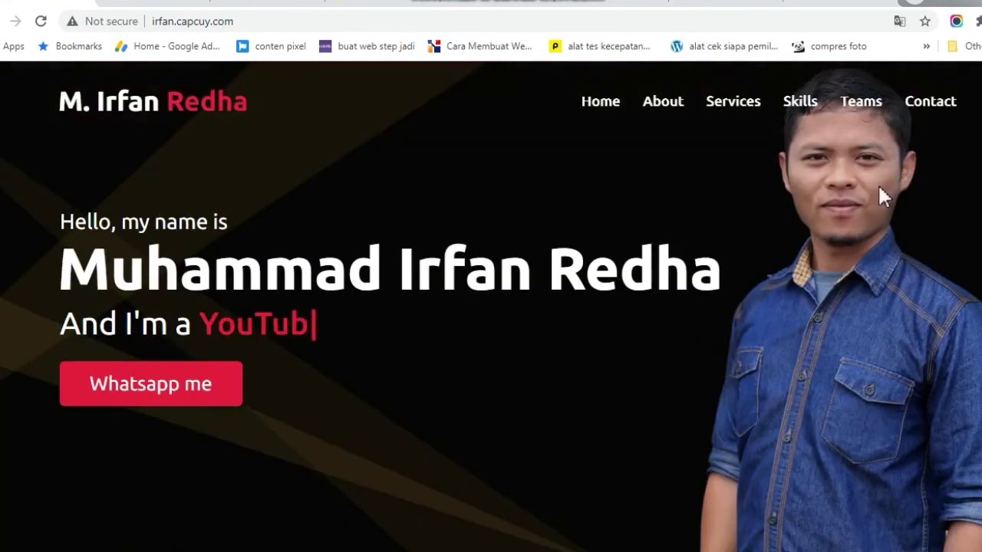
Step: Switch to GTmetrix, compare the existing report with a fresh analysis of irfan.capcuy.com and examine the grades, load time and page size
left_click(518, 2)
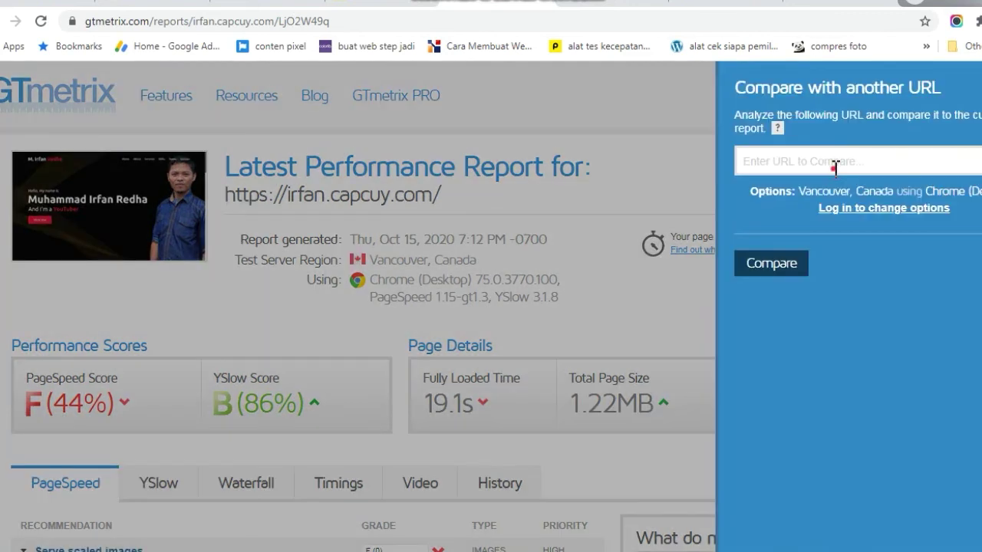
left_click(835, 167)
type("irfan.capcuy.com")
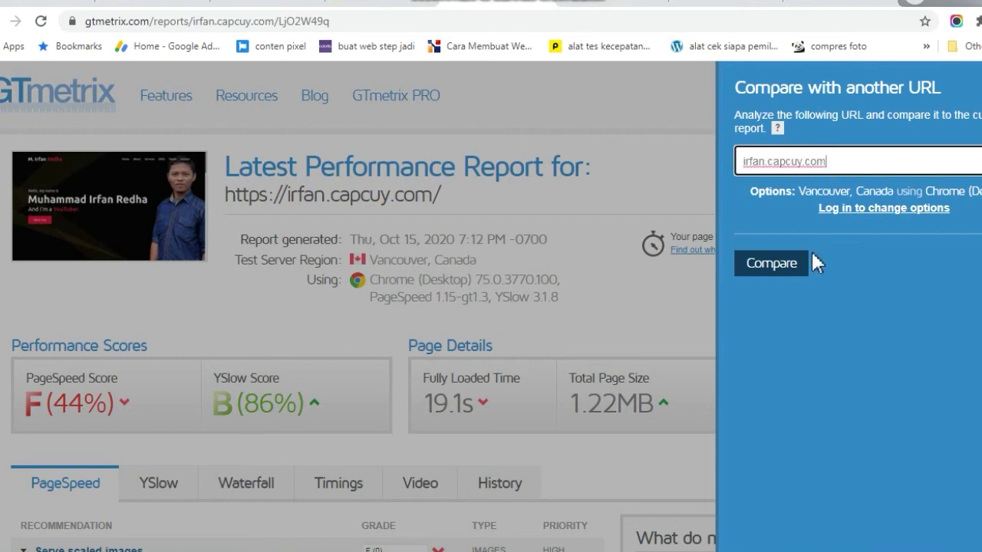
left_click(790, 267)
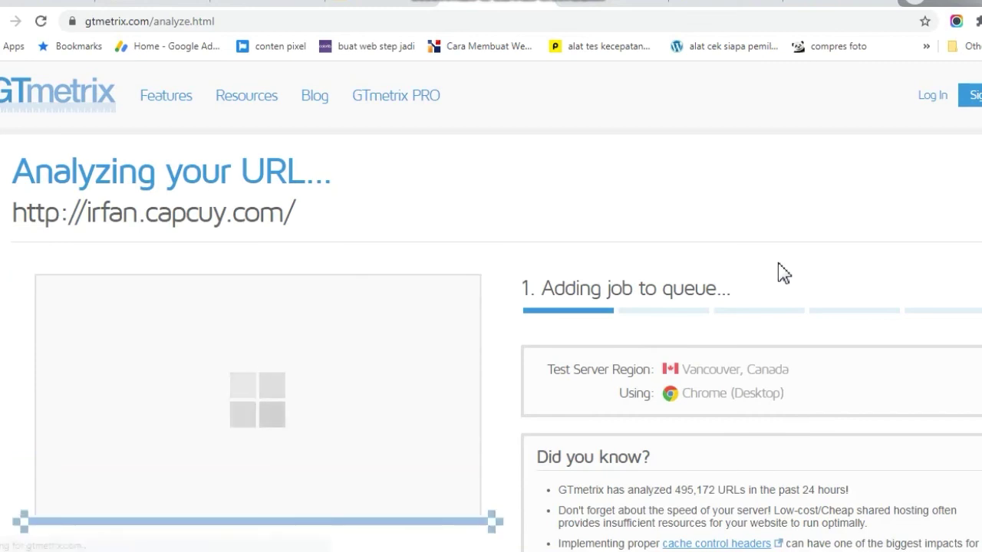
scroll(505, 276, "down", 1)
scroll(499, 273, "down", 2)
scroll(499, 274, "up", 3)
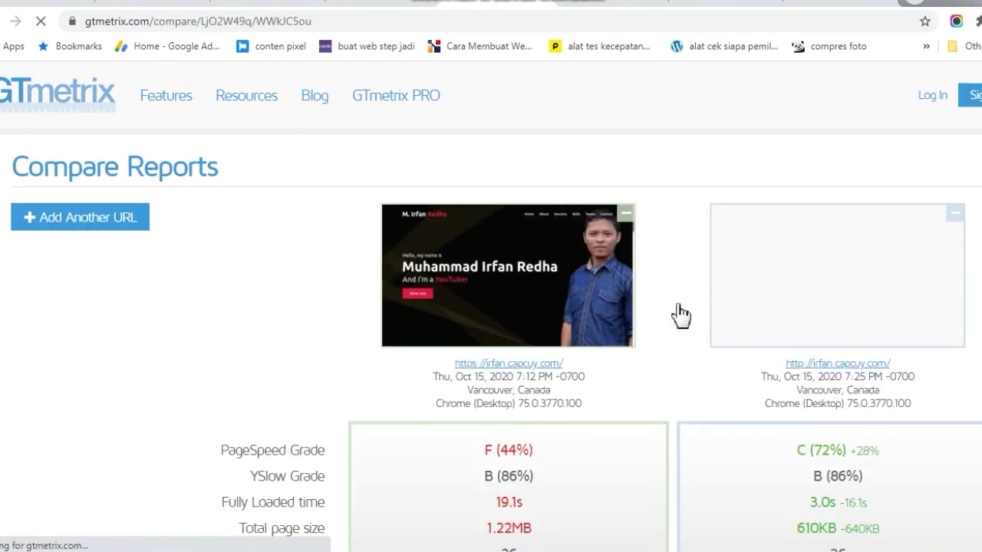
scroll(681, 324, "down", 2)
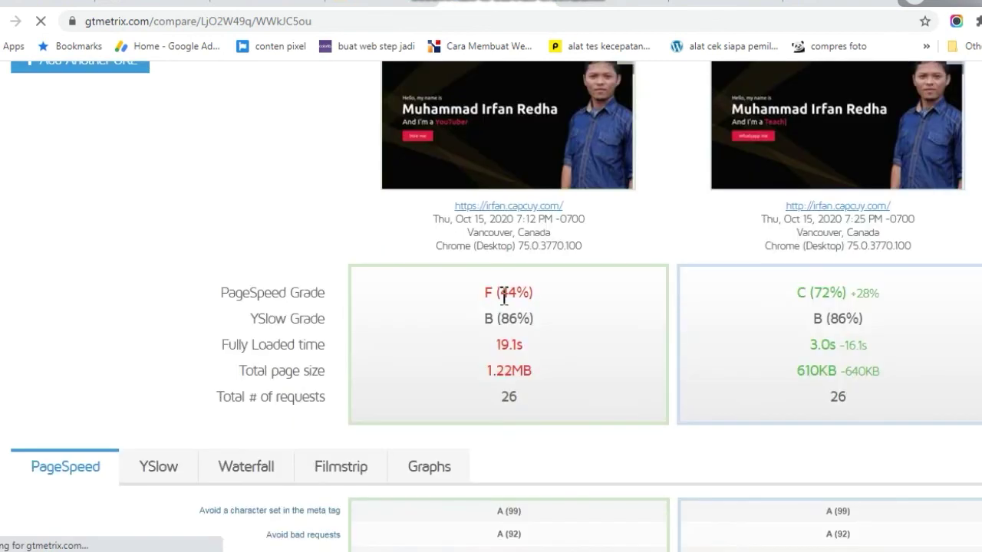